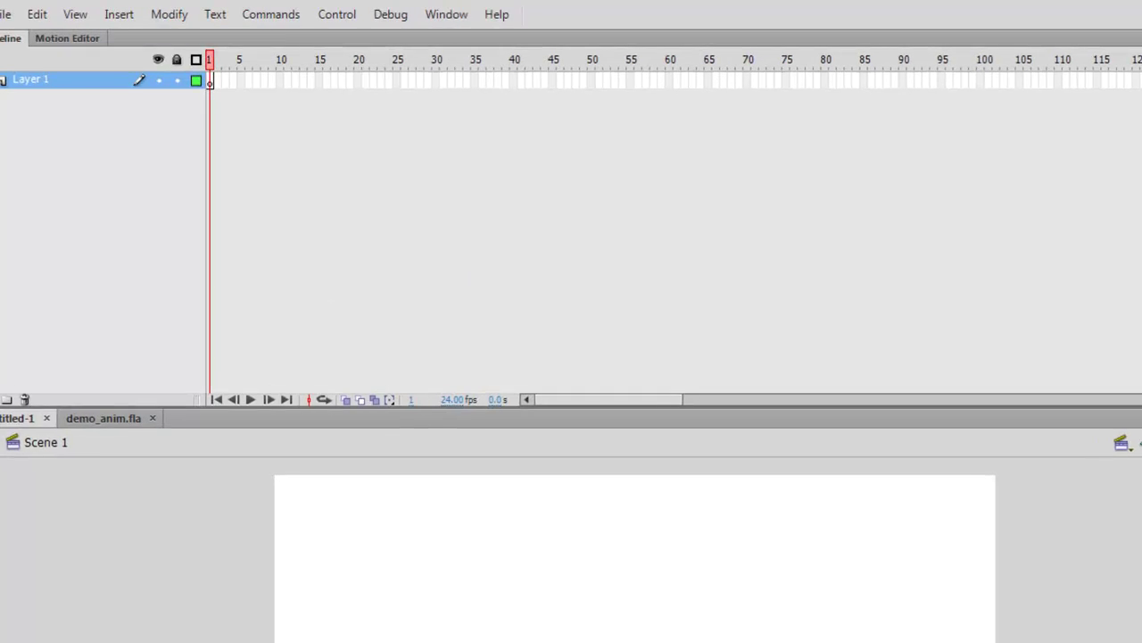
Set the current keyboard shortcut set to jAnimation Hotkeys and confirm it.
{"action": "left_click", "coordinate": [81, 11]}
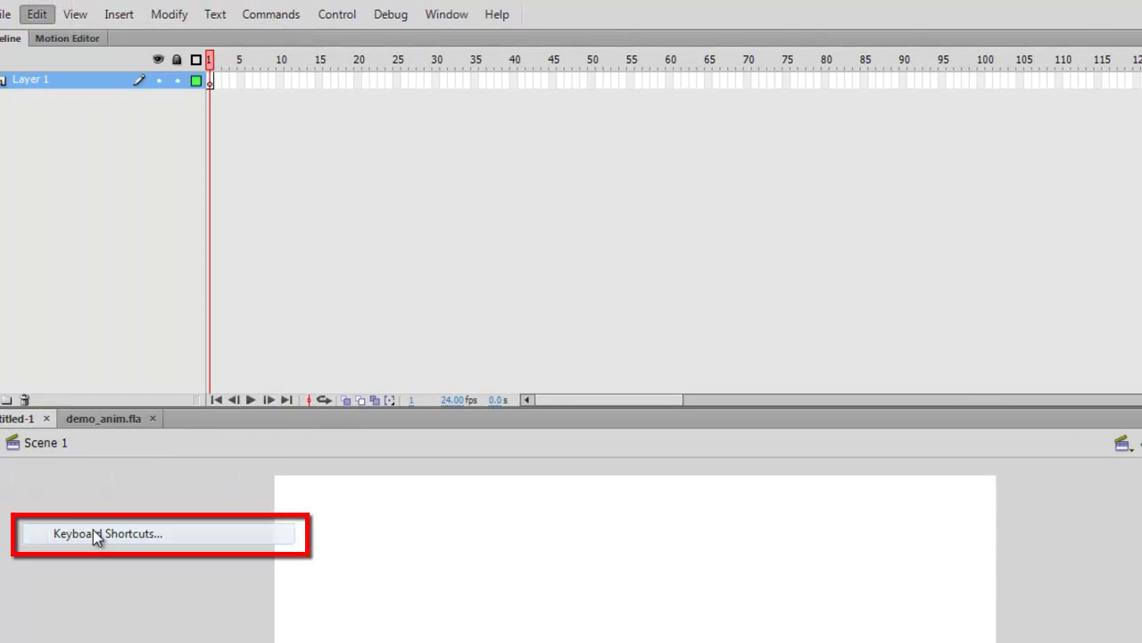
{"action": "left_click", "coordinate": [107, 533]}
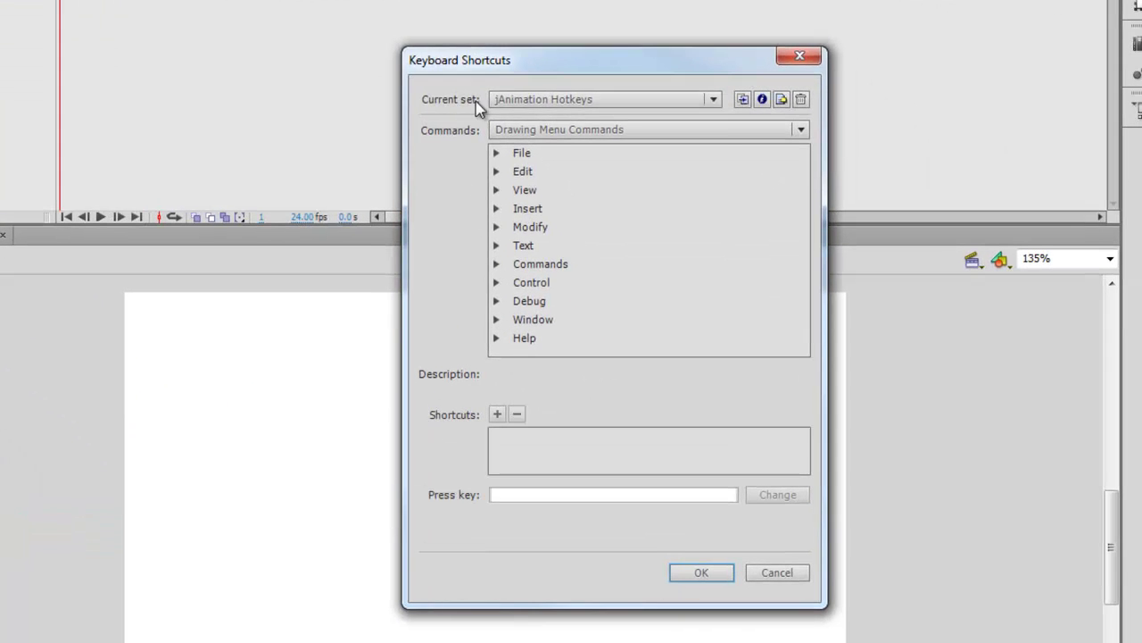
{"action": "left_click", "coordinate": [589, 99]}
{"action": "left_click", "coordinate": [585, 227]}
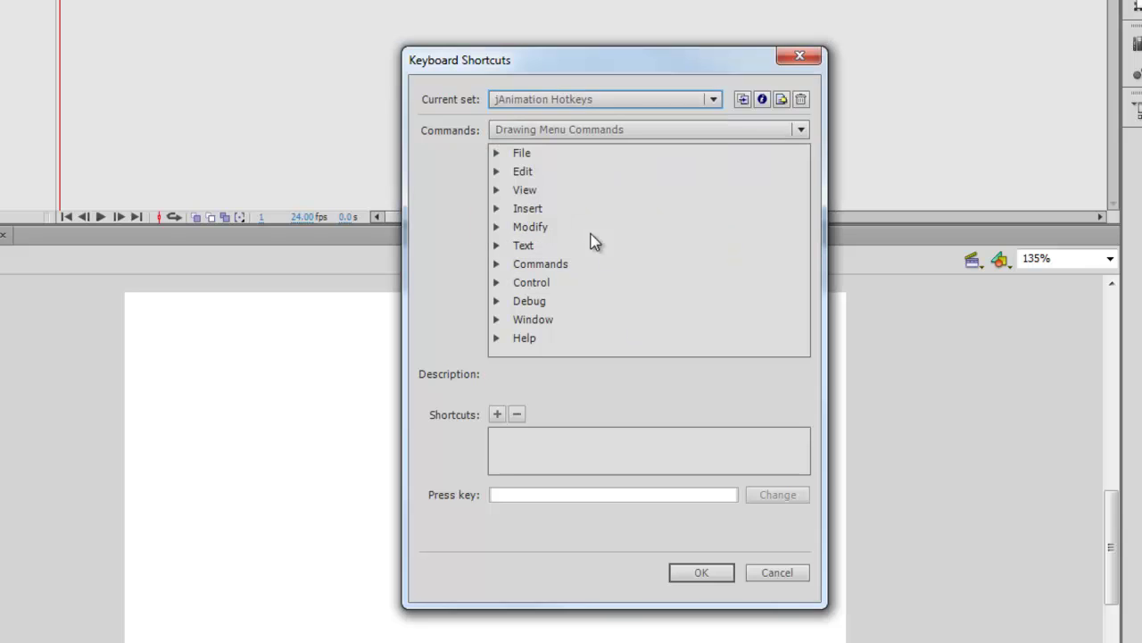
{"action": "left_click", "coordinate": [700, 574]}
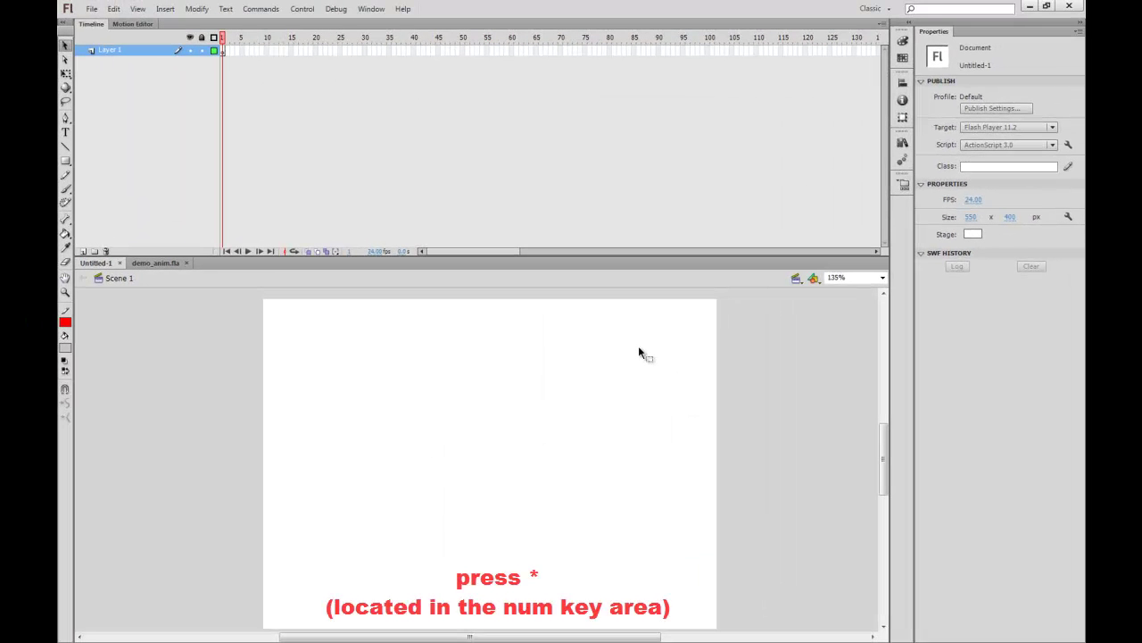
Display the jAnimation Tools numeric keypad hotkey chart and enlarge it so its labels are readable.
{"action": "key", "text": "KP_Multiply"}
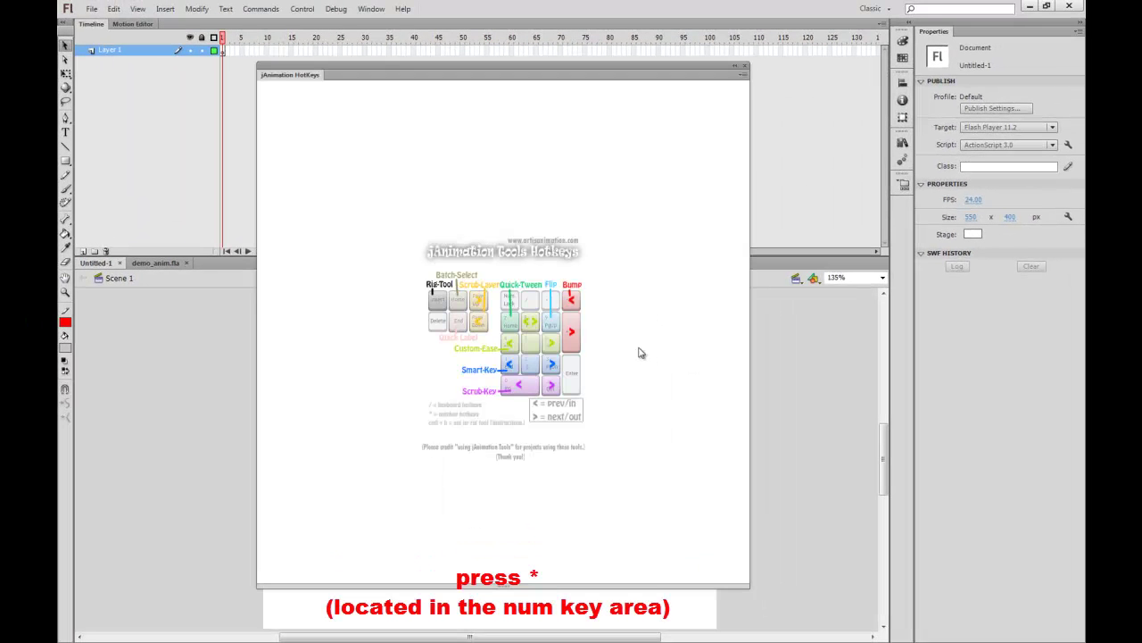
{"action": "right_click", "coordinate": [587, 356]}
{"action": "left_click", "coordinate": [631, 403]}
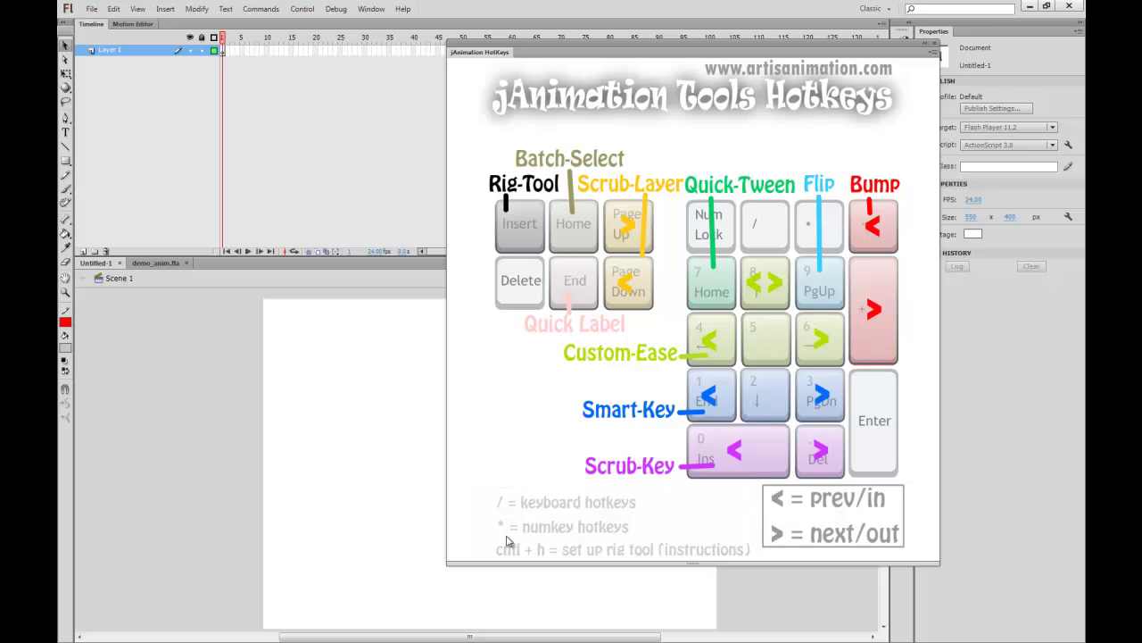
View and close the additional keyboard hotkey chart, and display the rig tool setup instructions in an enlarged window.
{"action": "key", "text": "KP_Divide"}
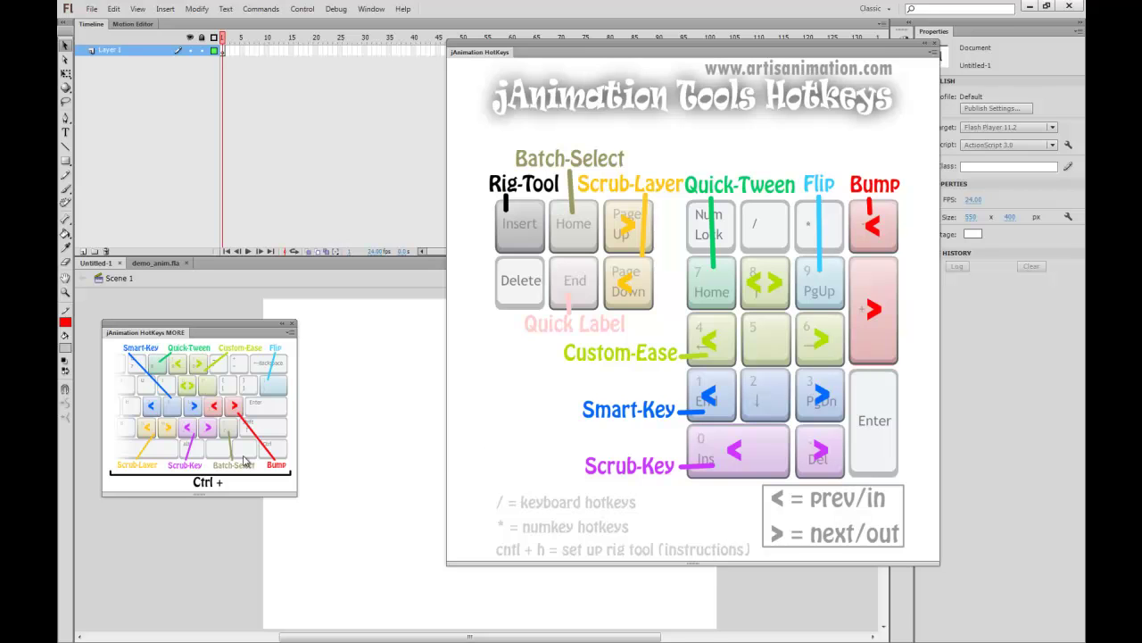
{"action": "left_click", "coordinate": [292, 324]}
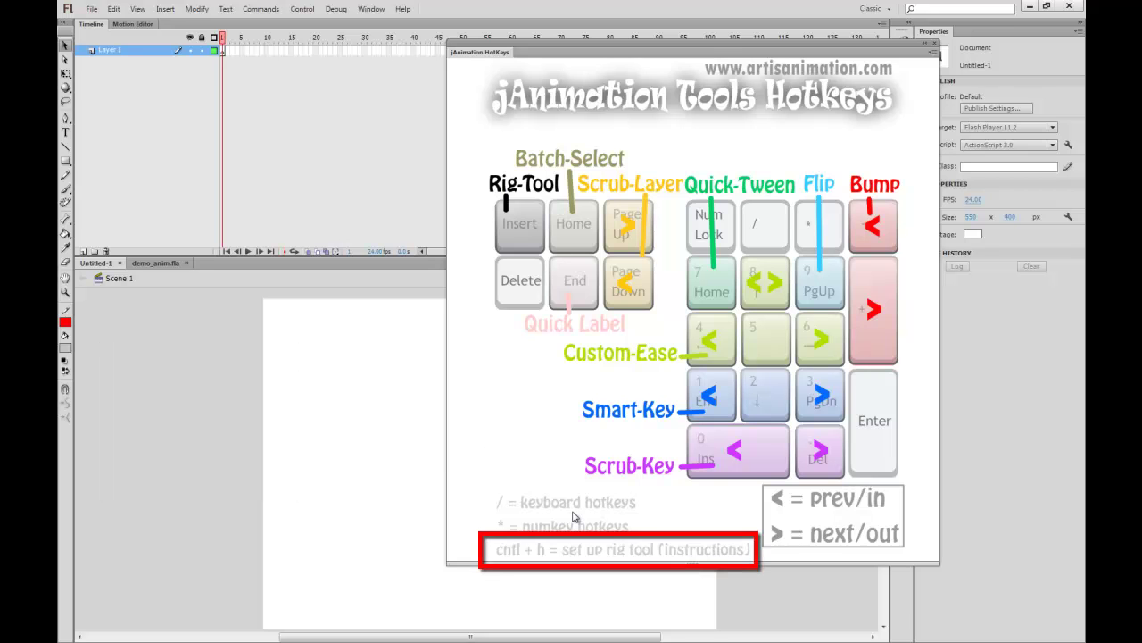
{"action": "key", "text": "ctrl+h"}
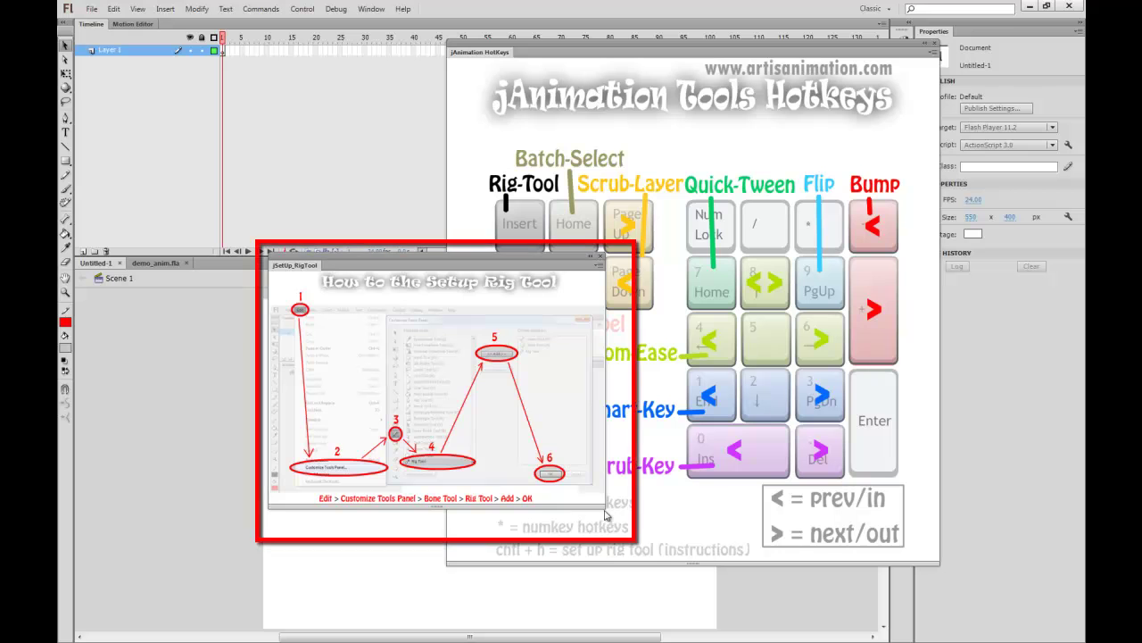
{"action": "left_click_drag", "start_coordinate": [601, 506], "coordinate": [658, 562]}
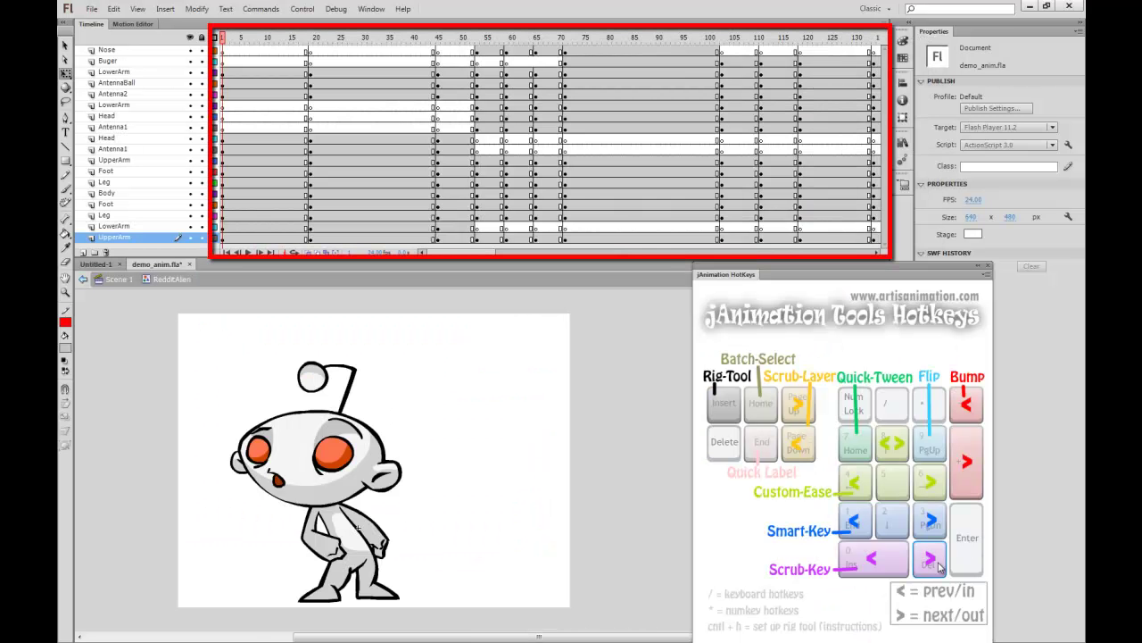
Step through the alien animation's keyframes with Scrub-Key up to frame 134, then return to frame 1 and scrub between its first keyframes.
{"action": "key", "text": "KP_Delete"}
{"action": "key", "text": "KP_Delete"}
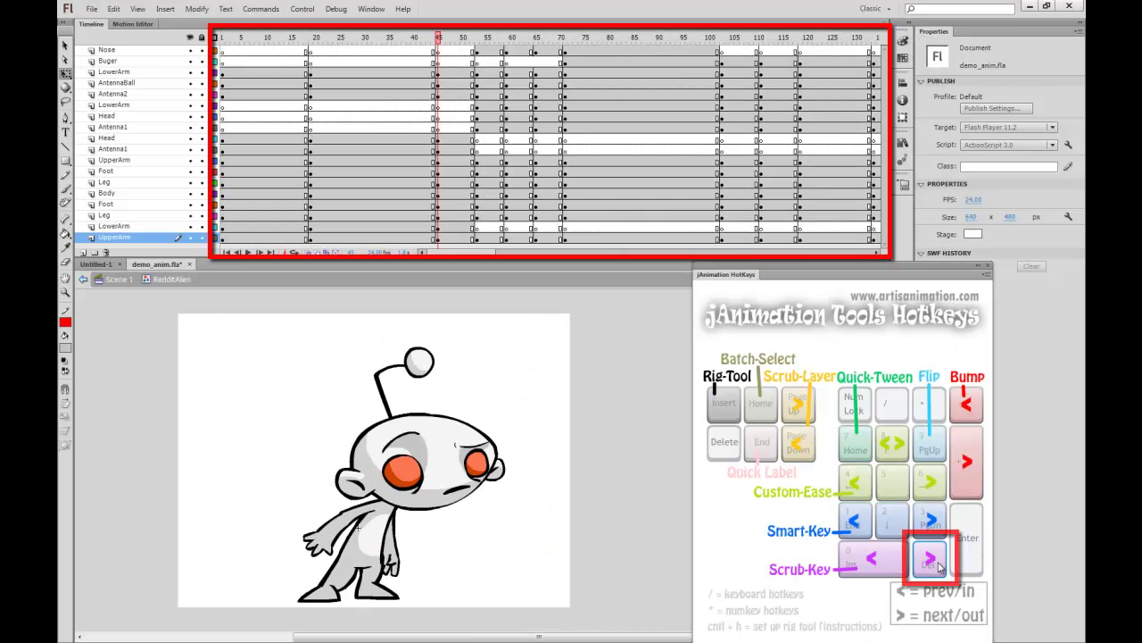
{"action": "left_click", "coordinate": [930, 559]}
{"action": "left_click", "coordinate": [930, 558]}
{"action": "left_click", "coordinate": [930, 559]}
{"action": "left_click", "coordinate": [930, 558]}
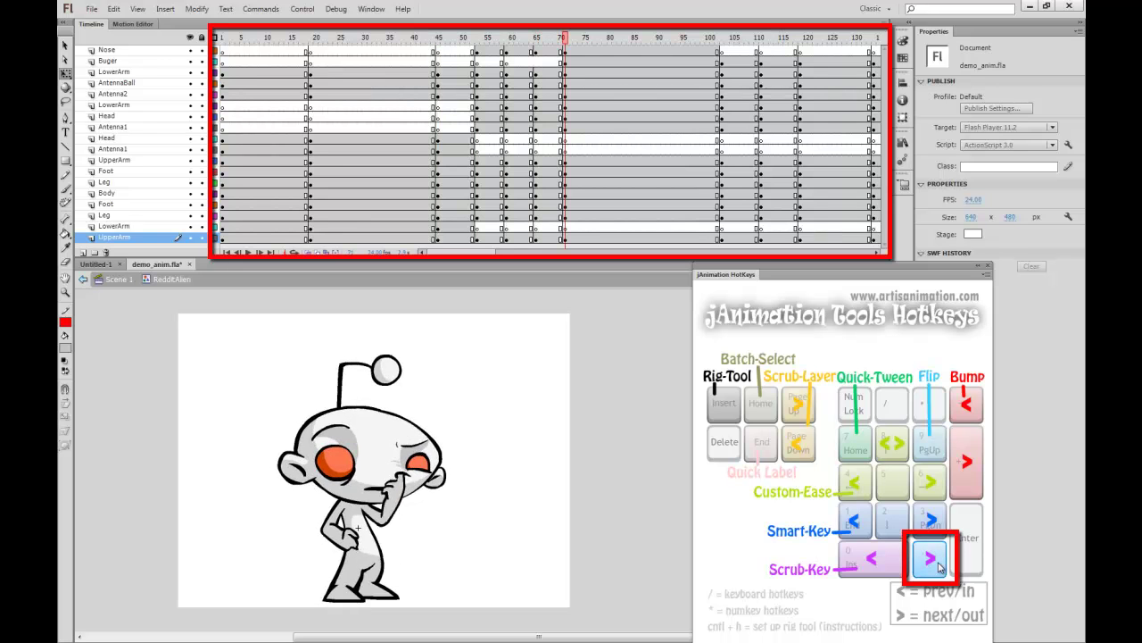
{"action": "left_click", "coordinate": [939, 565]}
{"action": "left_click", "coordinate": [939, 565]}
{"action": "left_click", "coordinate": [939, 565]}
{"action": "left_click", "coordinate": [939, 565]}
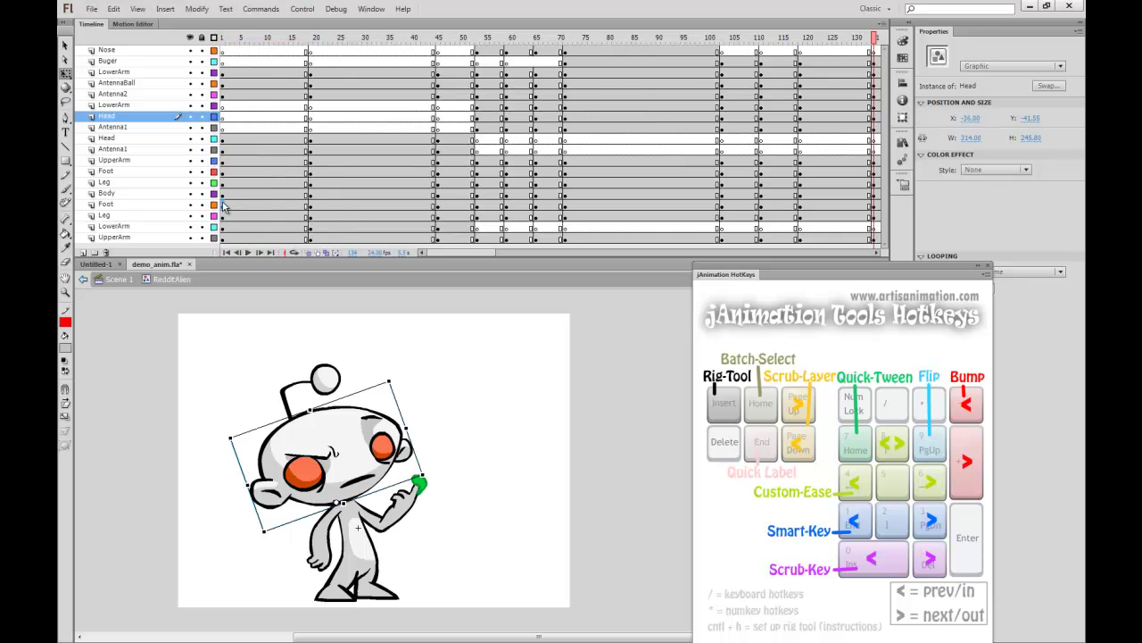
{"action": "left_click", "coordinate": [225, 205]}
{"action": "left_click", "coordinate": [923, 566]}
{"action": "left_click", "coordinate": [902, 566]}
{"action": "left_click", "coordinate": [927, 568]}
Batch-select frames 5 to 9 on all layers, apply a Custom-Ease out tween of 75, and preview the motion up to frame 19.
{"action": "left_click_drag", "start_coordinate": [242, 239], "coordinate": [261, 239]}
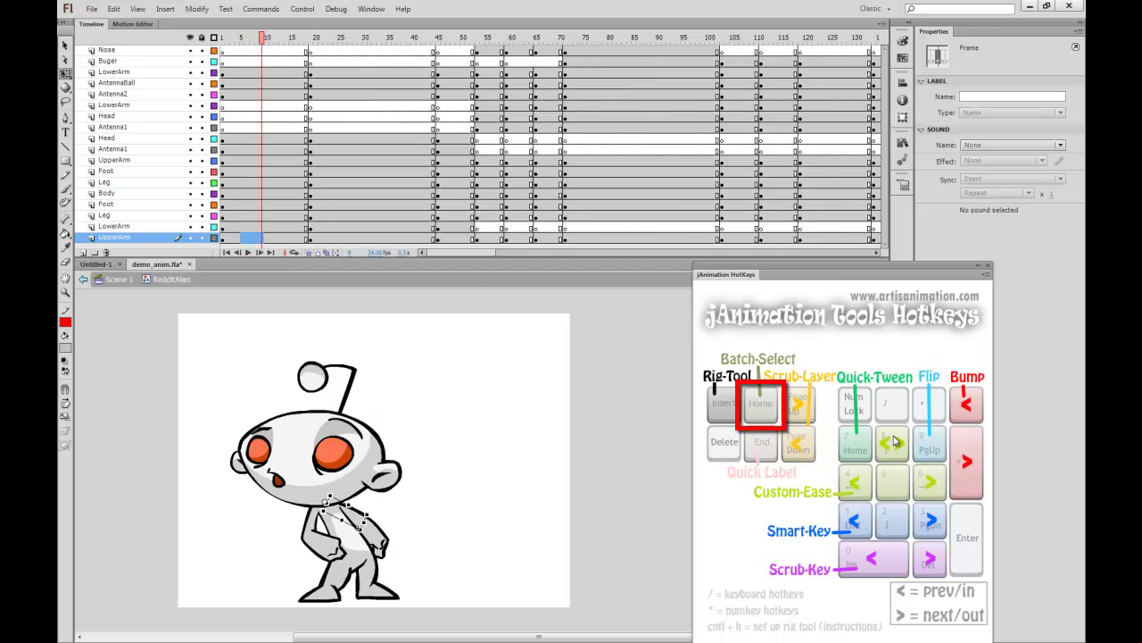
{"action": "left_click", "coordinate": [755, 406]}
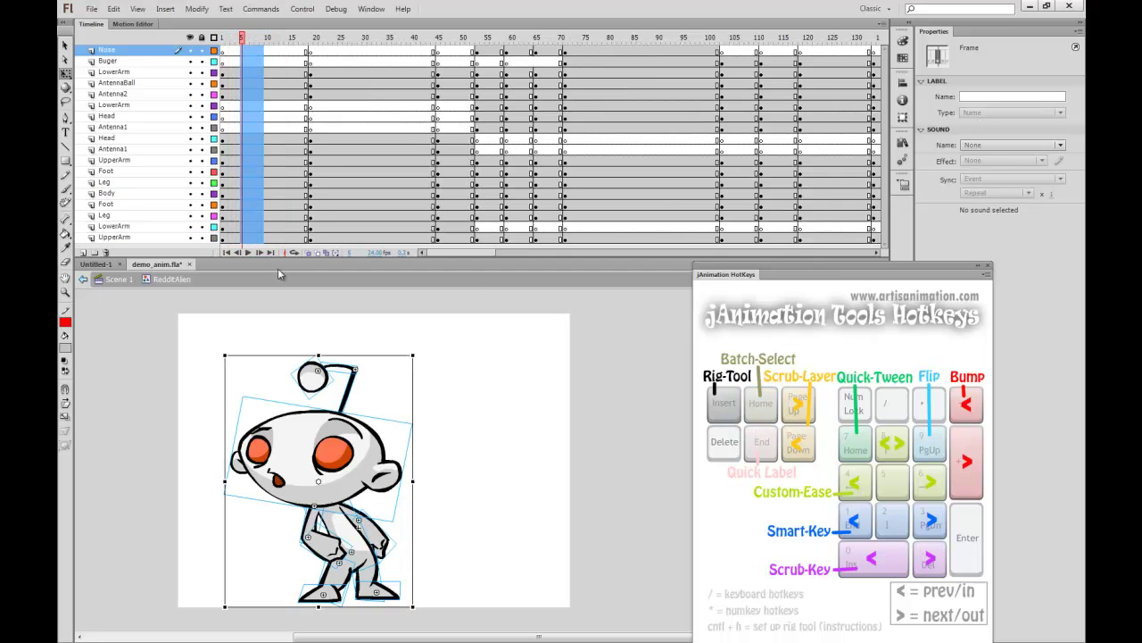
{"action": "left_click", "coordinate": [929, 482]}
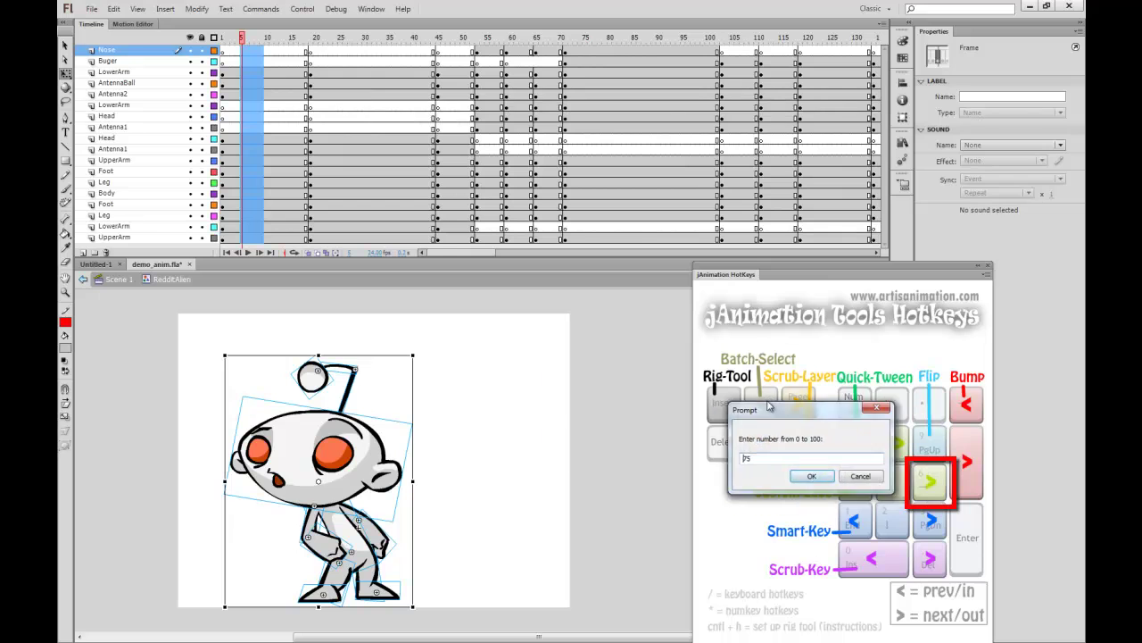
{"action": "left_click_drag", "start_coordinate": [776, 409], "coordinate": [501, 362]}
{"action": "left_click", "coordinate": [529, 423]}
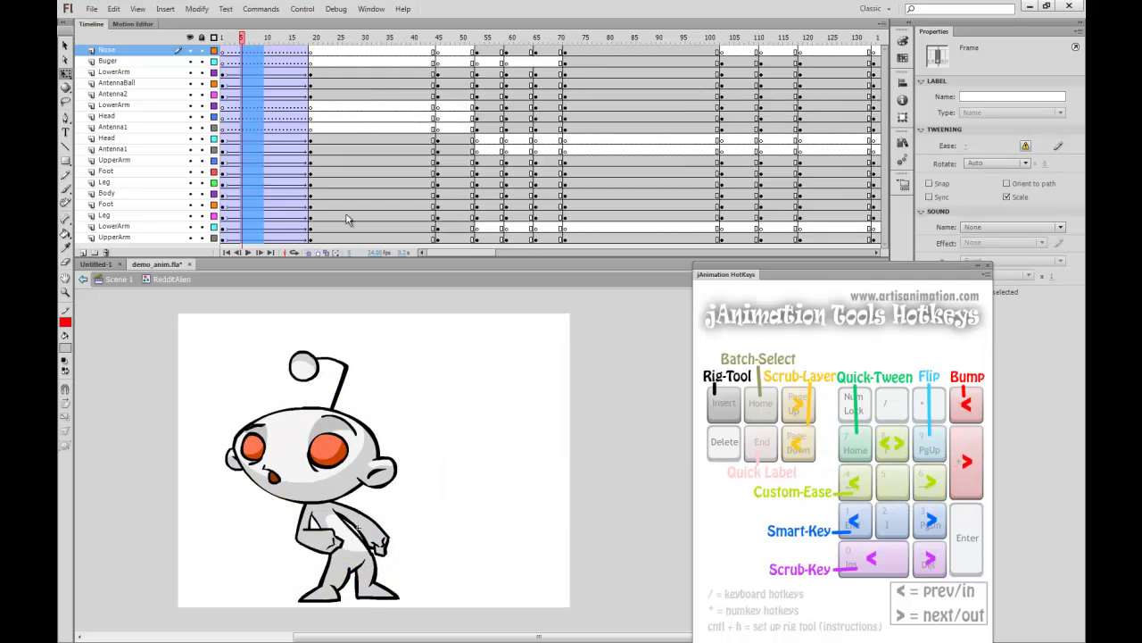
{"action": "left_click_drag", "start_coordinate": [220, 42], "coordinate": [311, 46]}
Select frame 27 on all layers and apply a Quick Tween with both, Rotate (predict) and a strength of 75.
{"action": "left_click", "coordinate": [978, 568]}
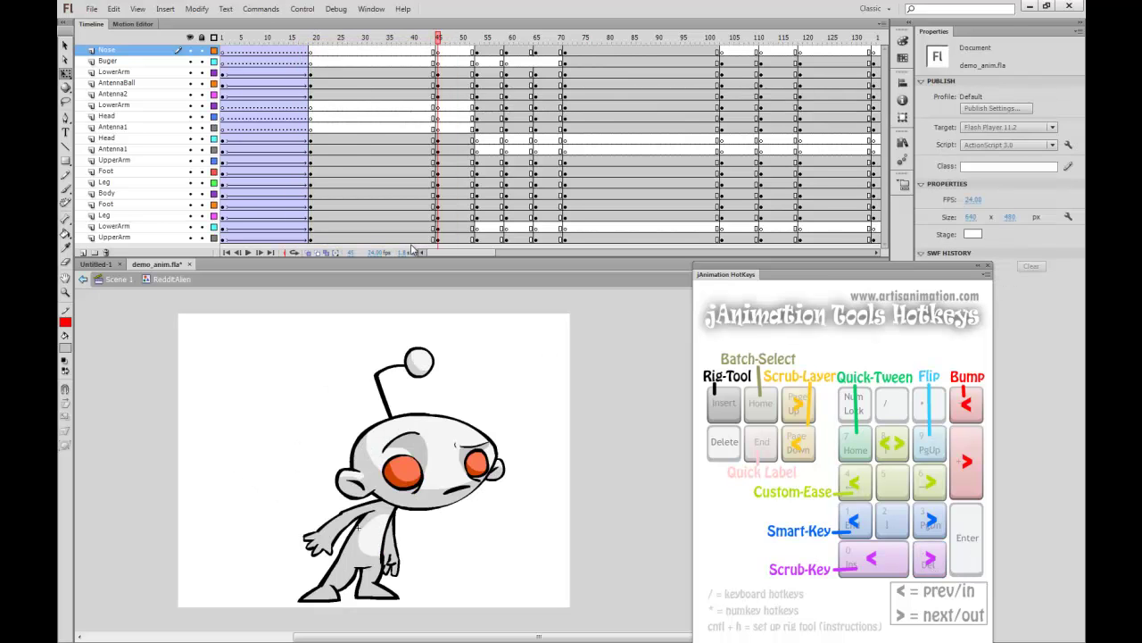
{"action": "left_click", "coordinate": [350, 236]}
{"action": "left_click_drag", "start_coordinate": [351, 241], "coordinate": [350, 51]}
{"action": "left_click", "coordinate": [855, 439]}
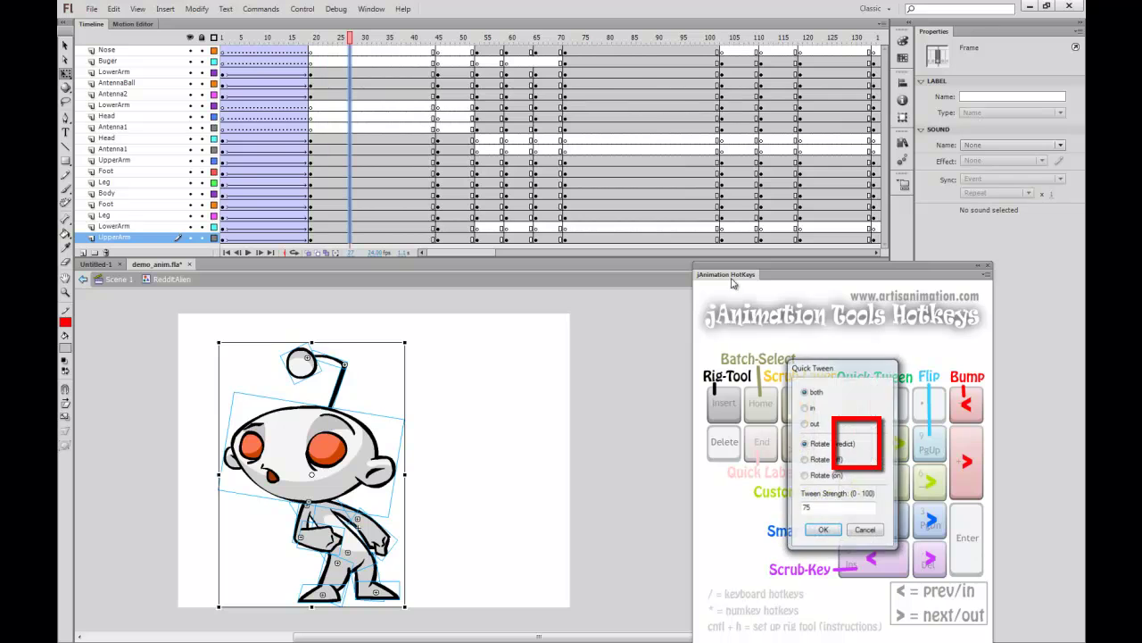
{"action": "key", "text": "Return"}
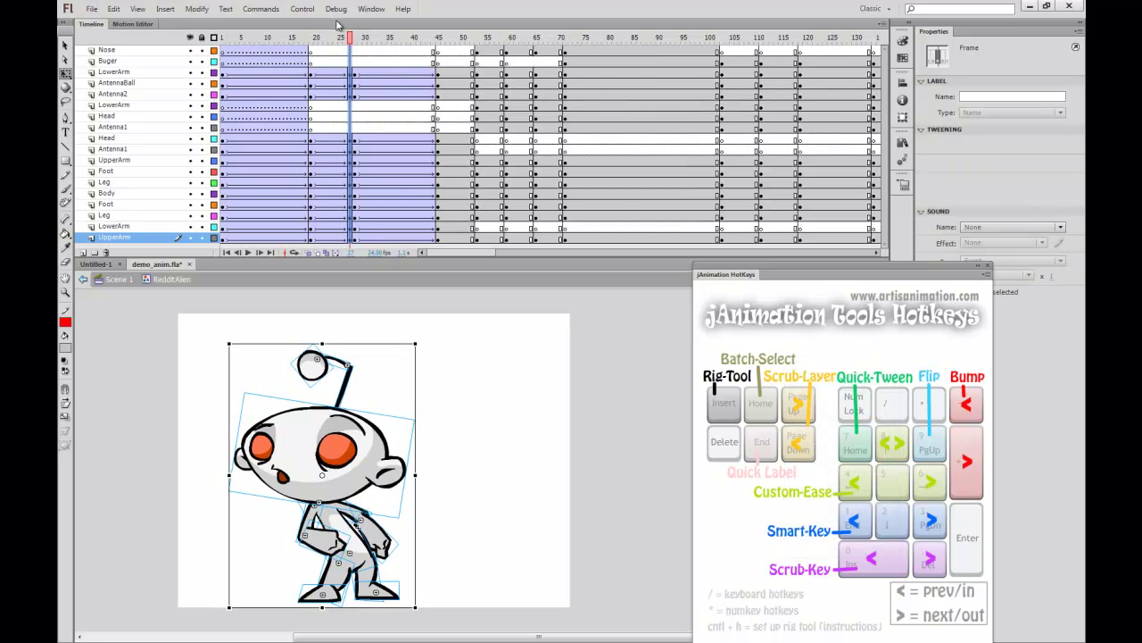
Scrub around frames 27 and 28 and on towards frame 45 to examine the head and antenna movement in the new tween.
{"action": "left_click_drag", "start_coordinate": [344, 40], "coordinate": [357, 80]}
{"action": "left_click", "coordinate": [471, 393]}
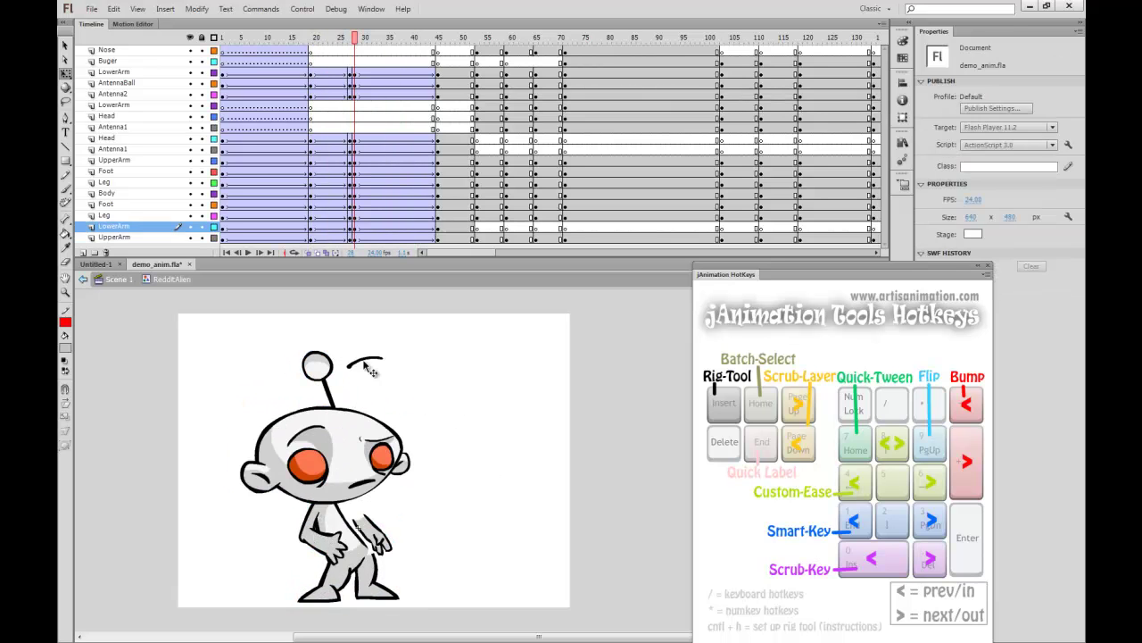
{"action": "left_click", "coordinate": [370, 360]}
{"action": "left_click_drag", "start_coordinate": [337, 379], "coordinate": [319, 408]}
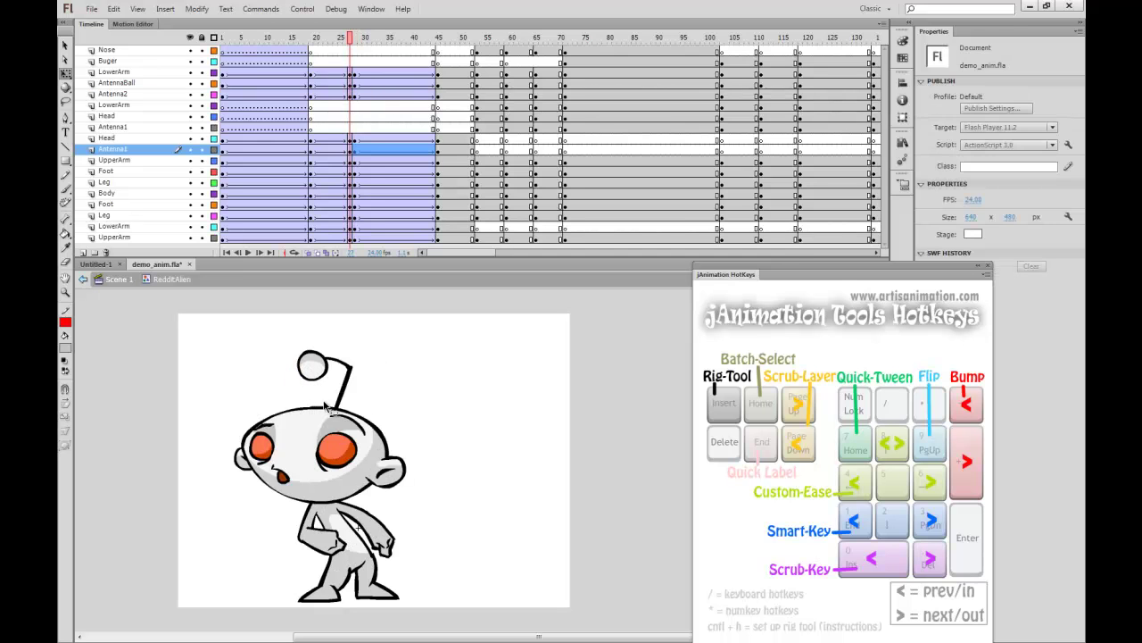
{"action": "left_click", "coordinate": [934, 573]}
{"action": "left_click", "coordinate": [935, 573]}
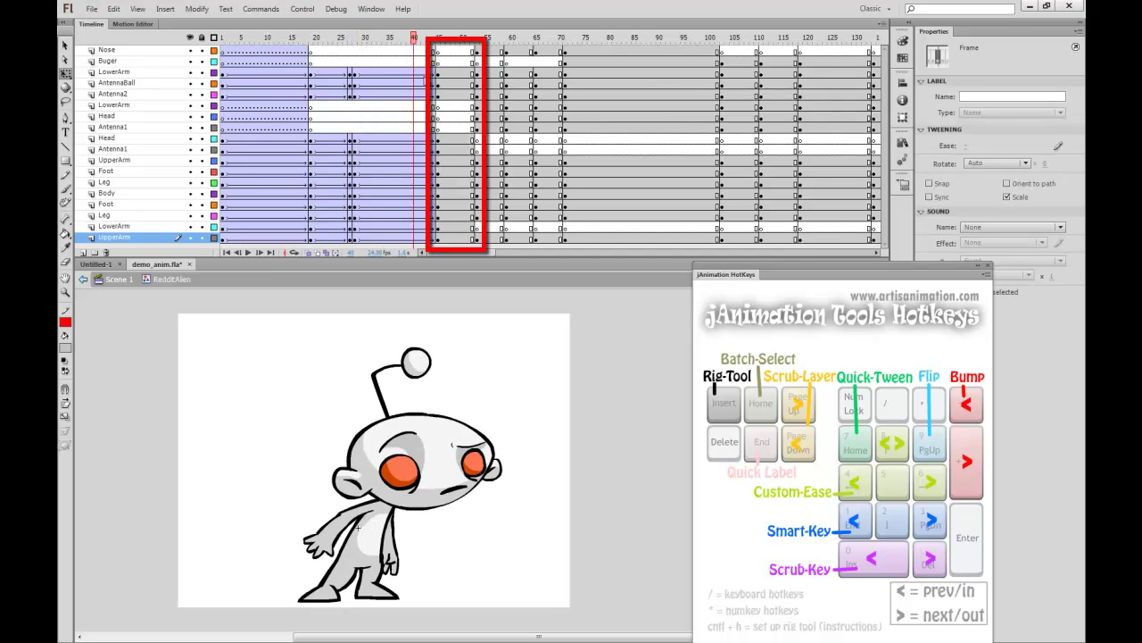
Compare the LowerArm, Head and Antenna1 keyframes at frames 45 and 53, and Quick Tween frames 47 to 49 on all layers with both and Rotate (predict).
{"action": "left_click", "coordinate": [437, 228]}
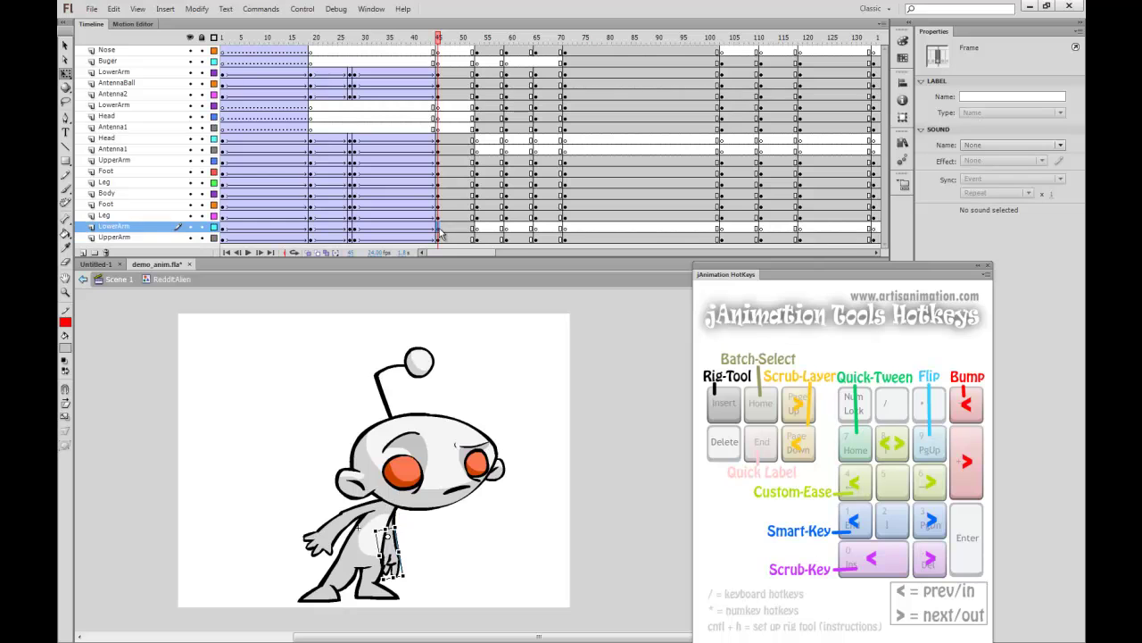
{"action": "left_click", "coordinate": [477, 105]}
{"action": "left_click", "coordinate": [438, 149]}
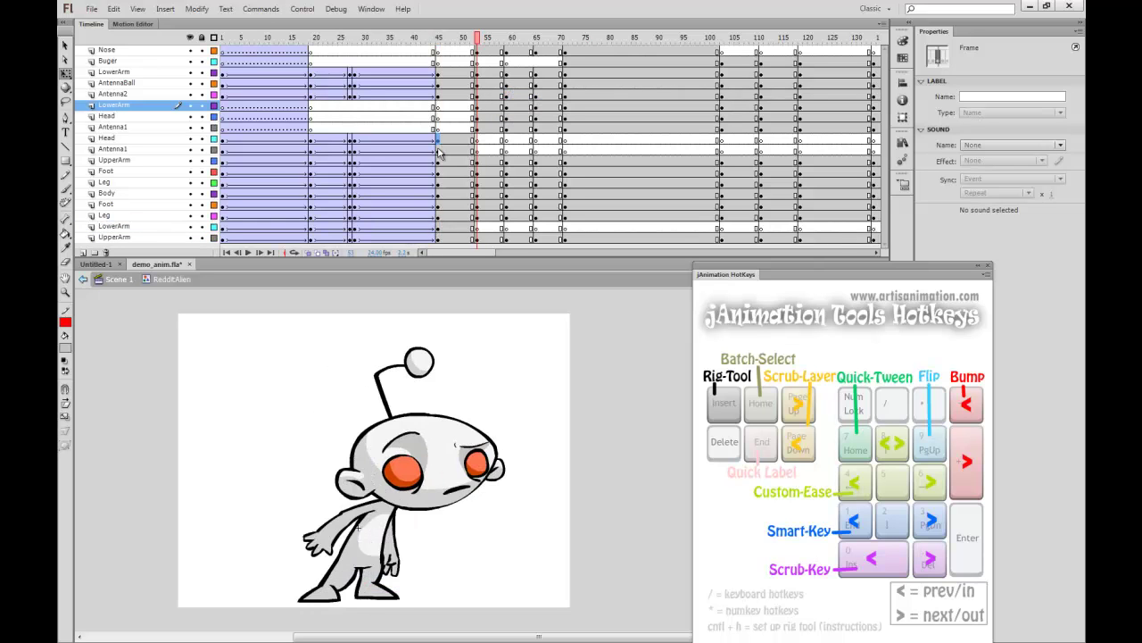
{"action": "left_click", "coordinate": [478, 129]}
{"action": "left_click", "coordinate": [479, 129]}
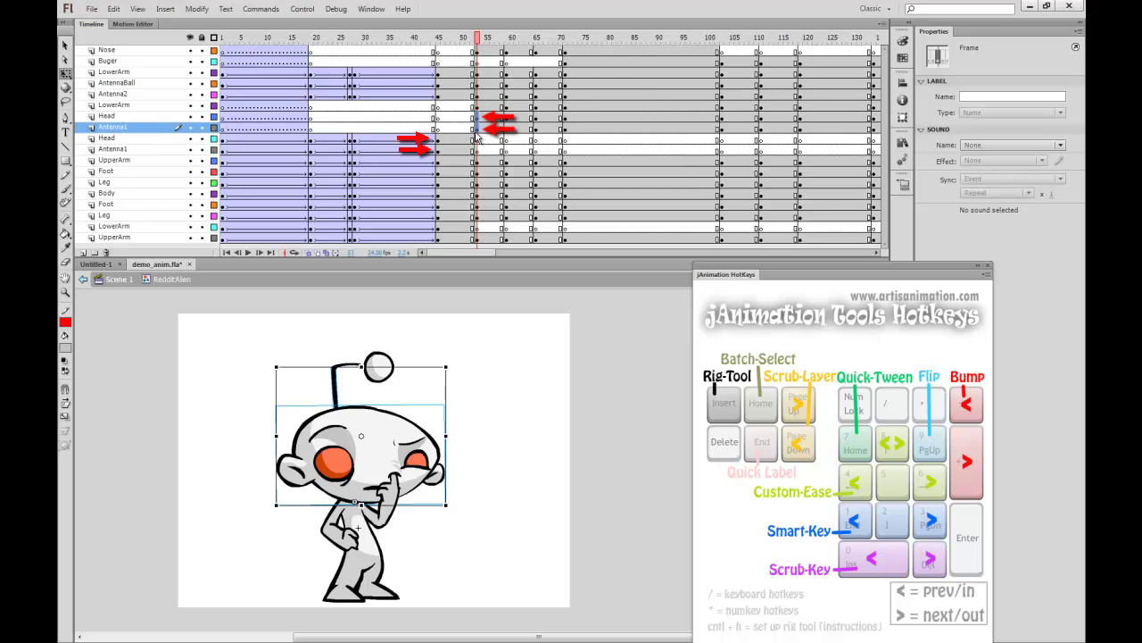
{"action": "left_click_drag", "start_coordinate": [459, 52], "coordinate": [450, 255]}
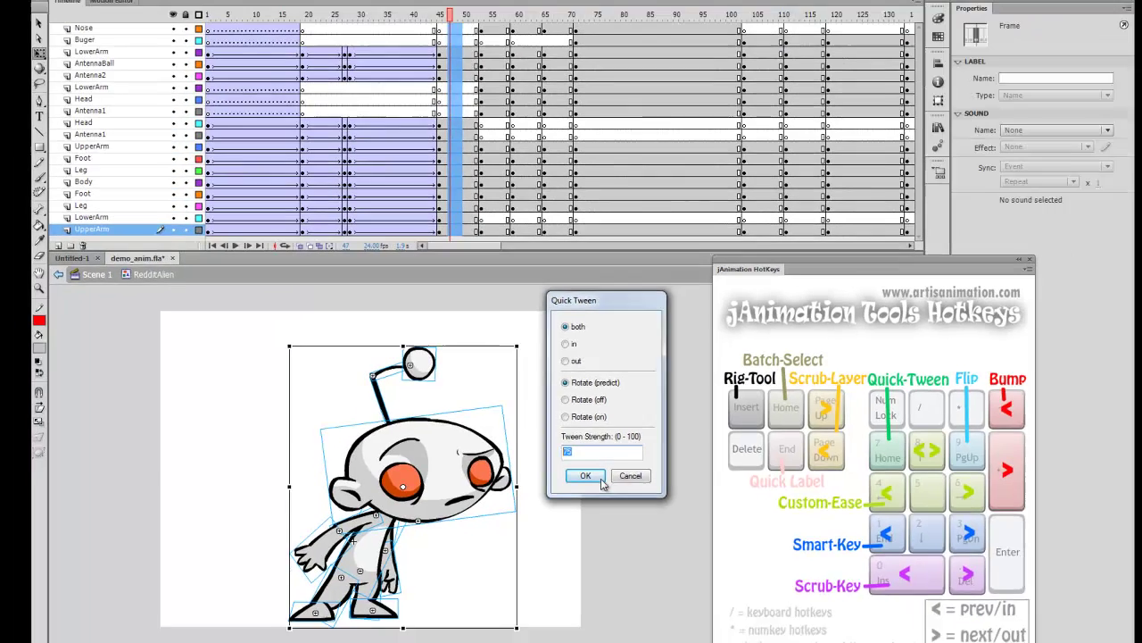
{"action": "left_click", "coordinate": [717, 577]}
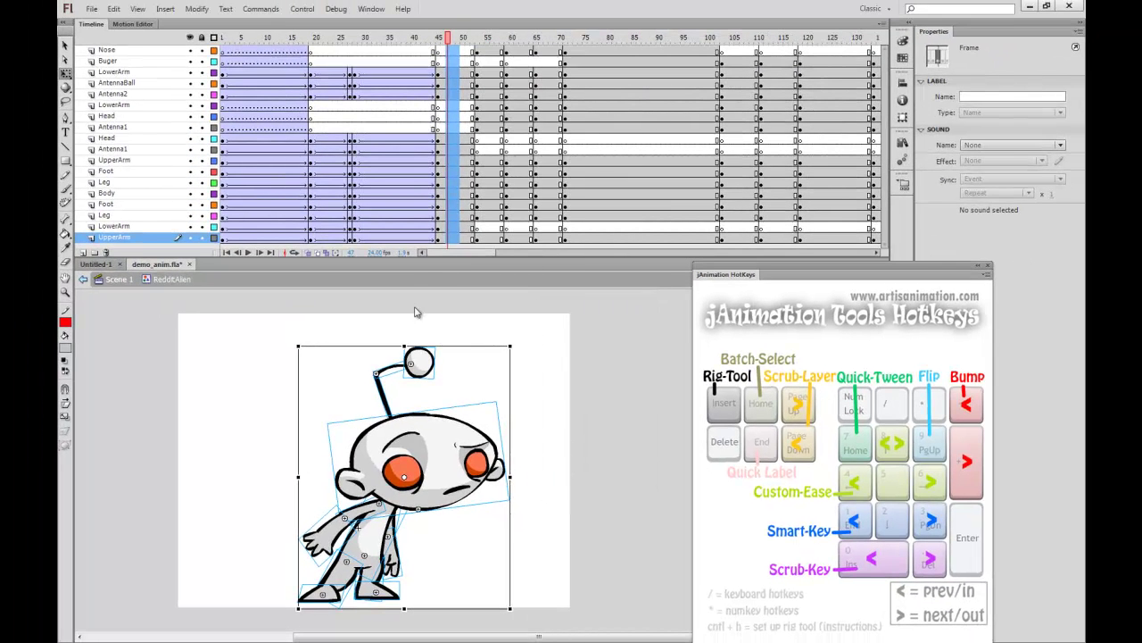
Select frames 56 to 66 on all layers, apply a Custom-Ease in and out tween, and preview the motion up to frame 71.
{"action": "left_click_drag", "start_coordinate": [435, 40], "coordinate": [540, 238]}
{"action": "left_click", "coordinate": [884, 444]}
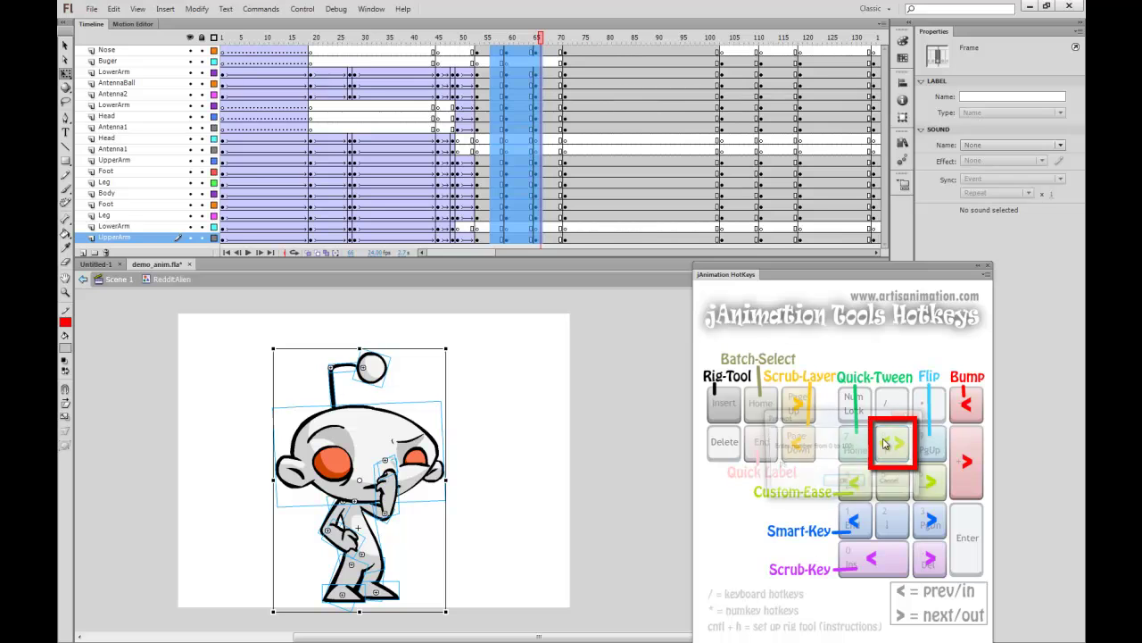
{"action": "left_click", "coordinate": [841, 484]}
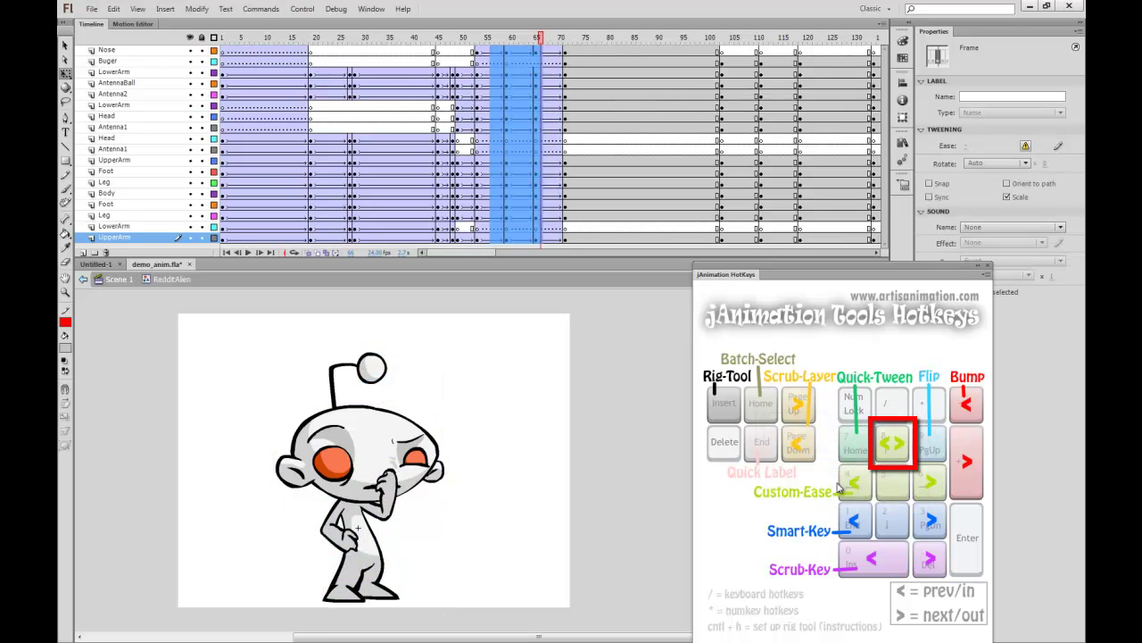
{"action": "left_click_drag", "start_coordinate": [512, 42], "coordinate": [566, 83]}
Check the keyframes after frame 71, apply a Custom-Ease out tween to frames 76 to 82 on all layers, and preview it.
{"action": "left_click", "coordinate": [931, 560]}
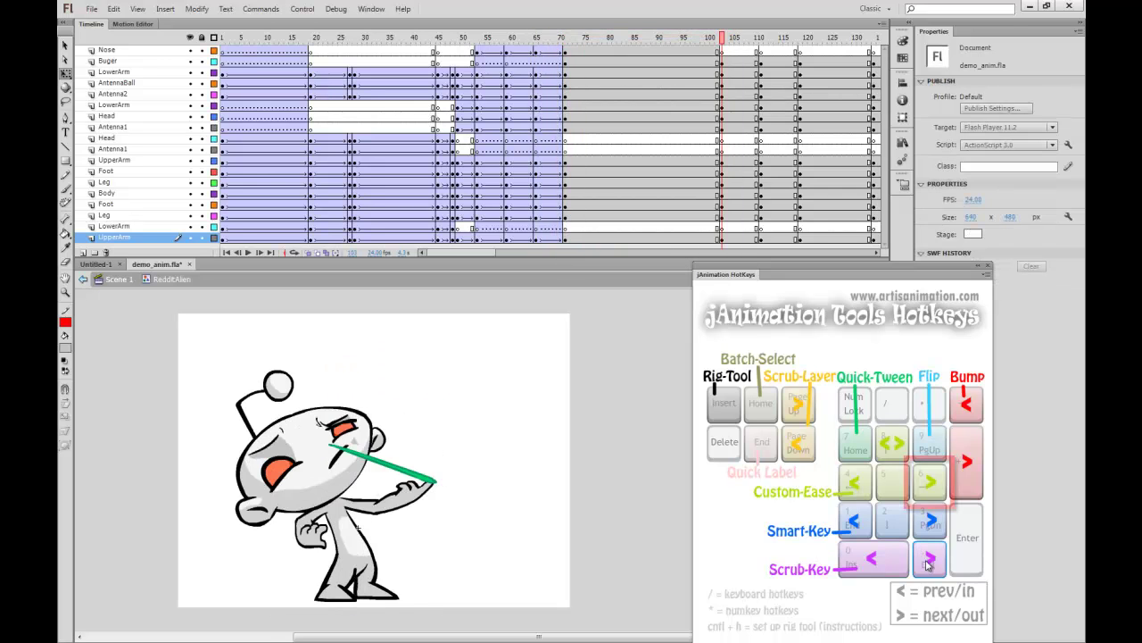
{"action": "left_click", "coordinate": [931, 561]}
{"action": "left_click", "coordinate": [890, 566]}
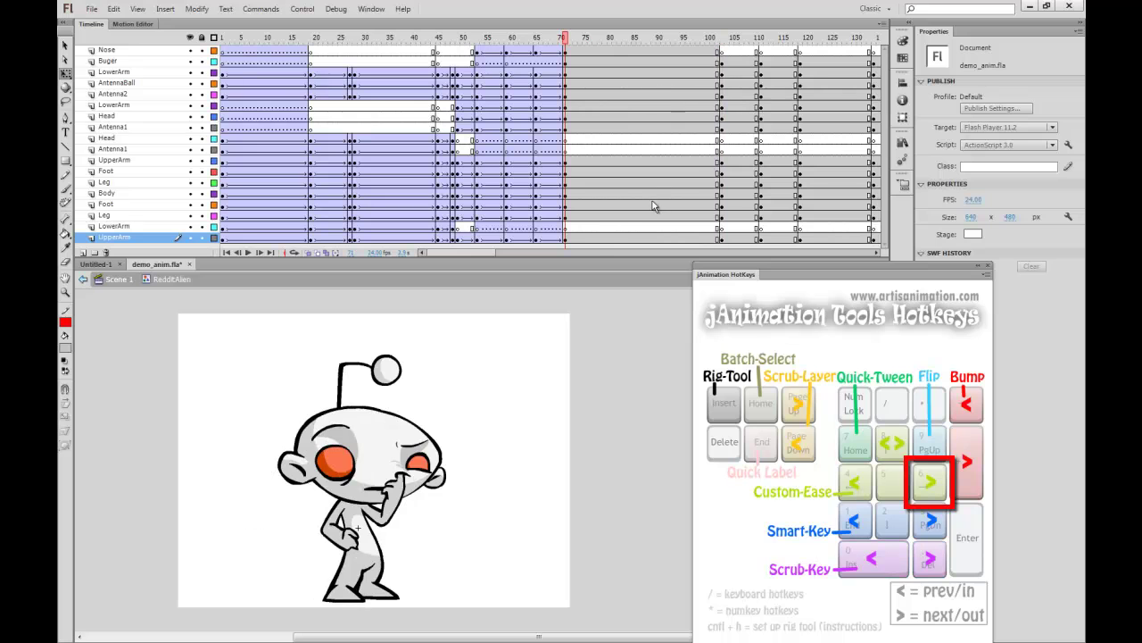
{"action": "left_click_drag", "start_coordinate": [594, 243], "coordinate": [619, 51]}
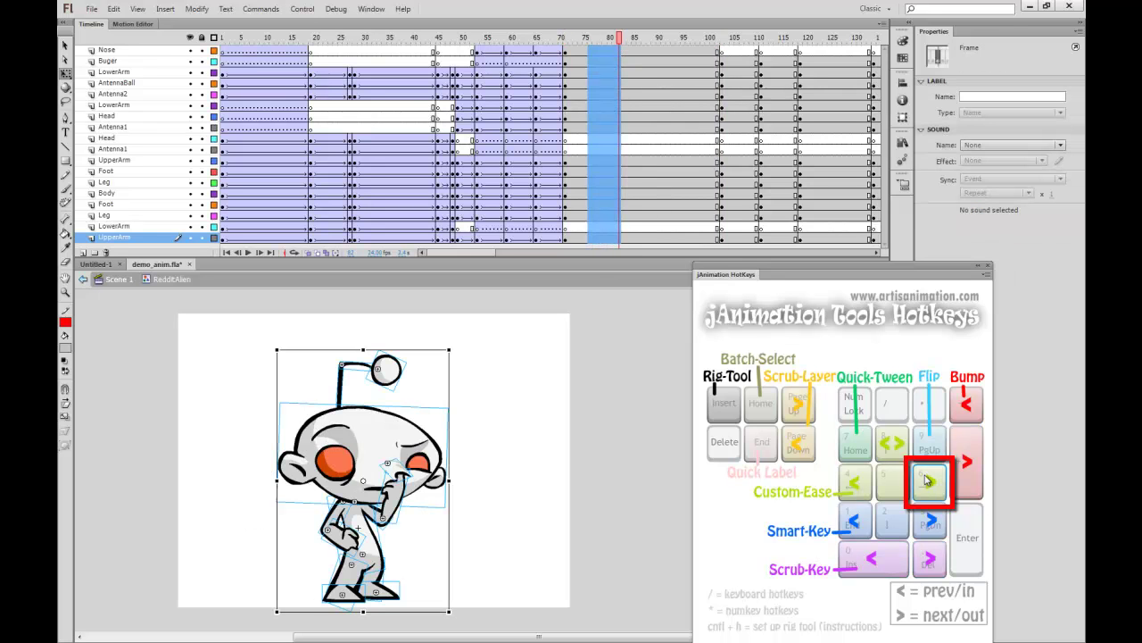
{"action": "left_click", "coordinate": [926, 478]}
{"action": "left_click", "coordinate": [854, 481]}
{"action": "left_click", "coordinate": [567, 41]}
{"action": "left_click_drag", "start_coordinate": [569, 52], "coordinate": [606, 81]}
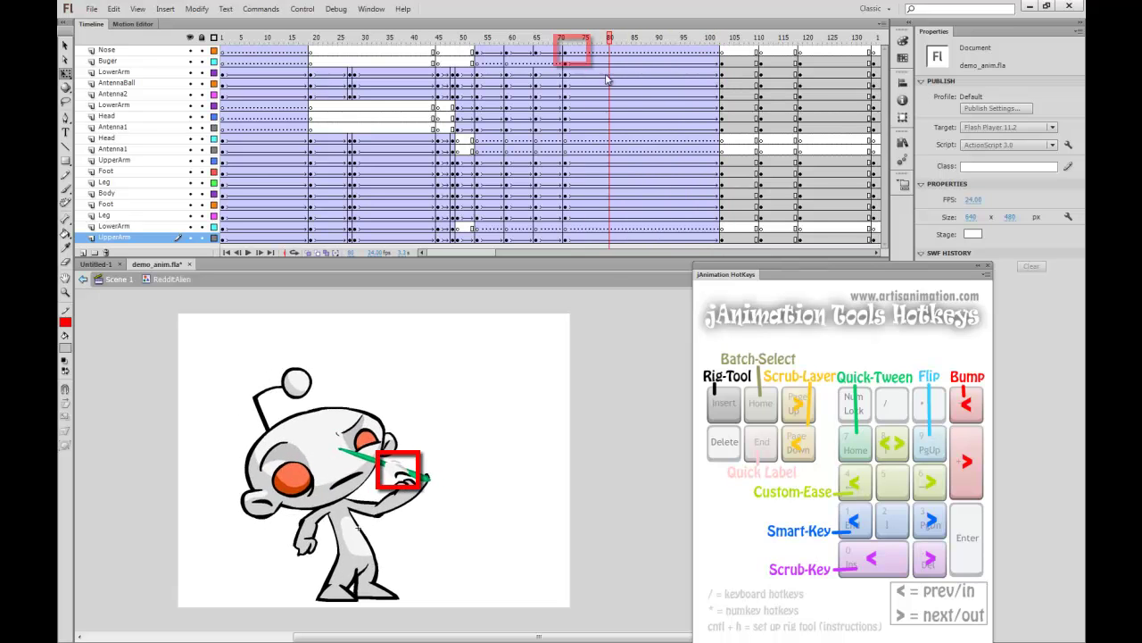
Blank out the Nose layer from frame 72 without a tween, and scrub the animation to check the transition.
{"action": "left_click", "coordinate": [572, 54]}
{"action": "right_click", "coordinate": [585, 56]}
{"action": "left_click", "coordinate": [607, 62]}
{"action": "left_click_drag", "start_coordinate": [575, 41], "coordinate": [723, 64]}
Add a Smart-Key keyframe to the Head layer at frame 75, and scrub through the following frames to preview it.
{"action": "left_click", "coordinate": [582, 116]}
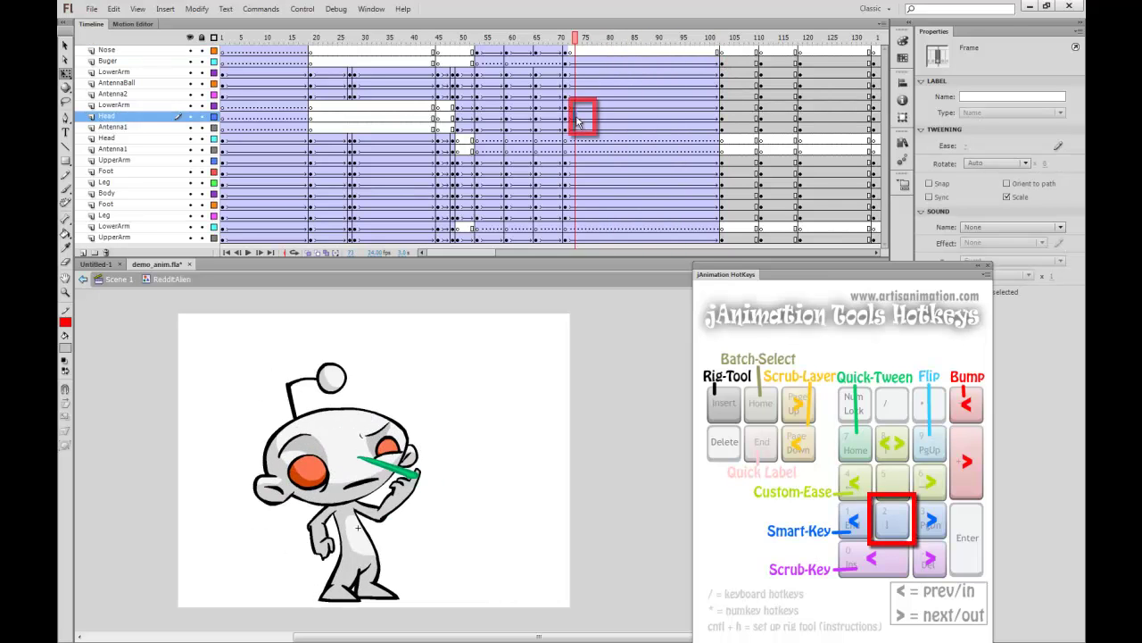
{"action": "left_click", "coordinate": [904, 509]}
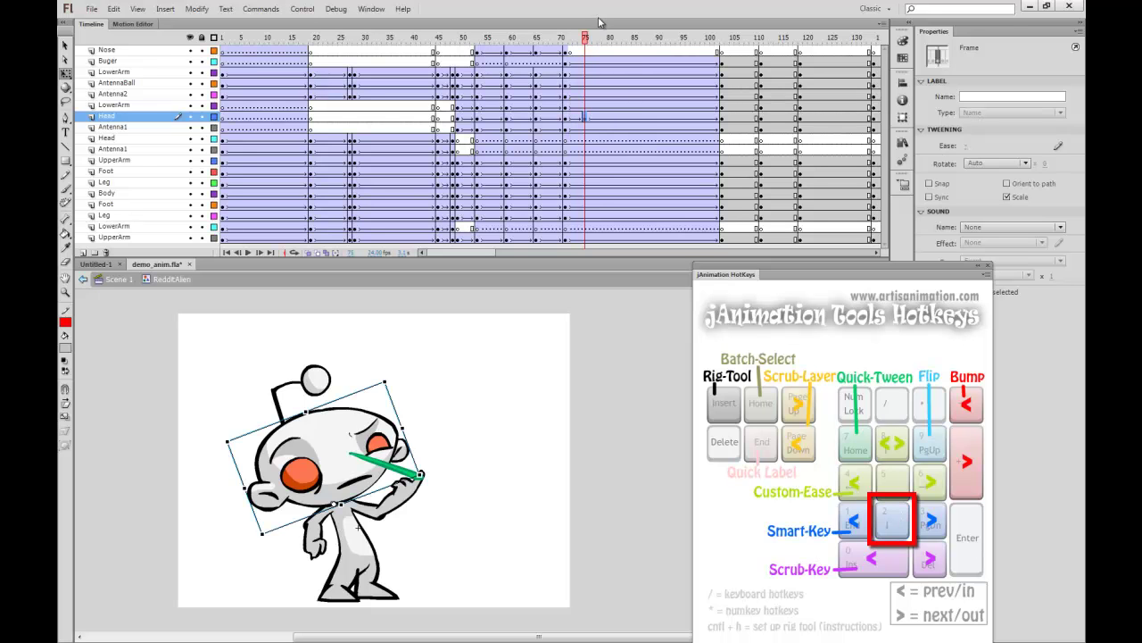
{"action": "left_click_drag", "start_coordinate": [585, 38], "coordinate": [661, 53]}
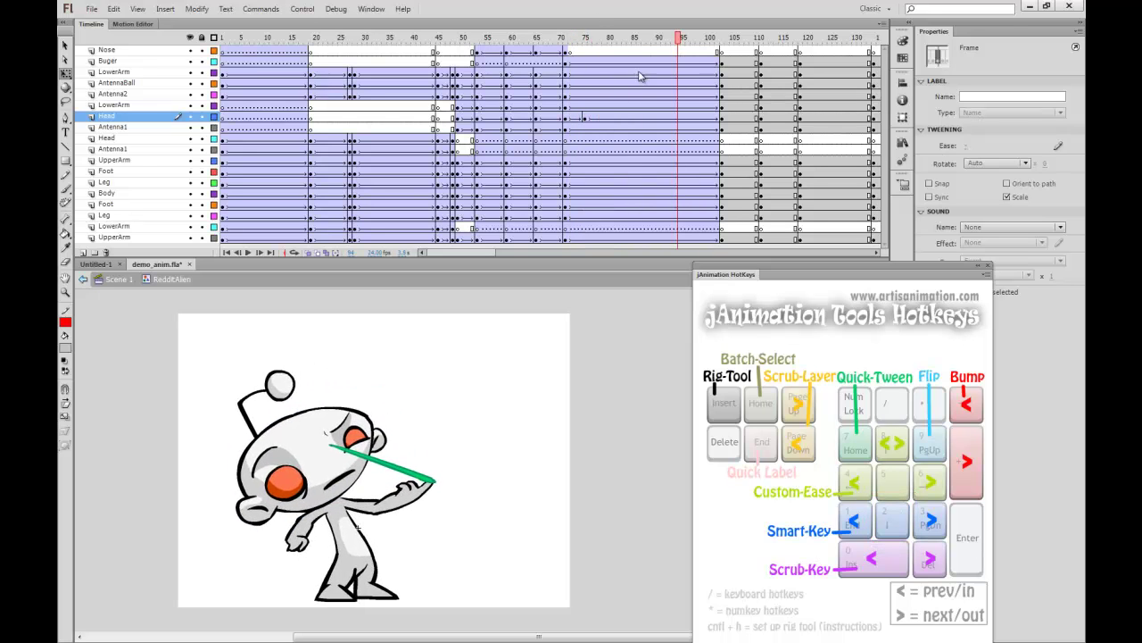
Bump the Head symbol at frame 75 forward to the squinting expression, and check the Head keyframe at frame 103.
{"action": "left_click", "coordinate": [588, 120]}
{"action": "double_click", "coordinate": [379, 433]}
{"action": "left_click_drag", "start_coordinate": [249, 42], "coordinate": [277, 47]}
{"action": "double_click", "coordinate": [527, 402]}
{"action": "left_click", "coordinate": [584, 121]}
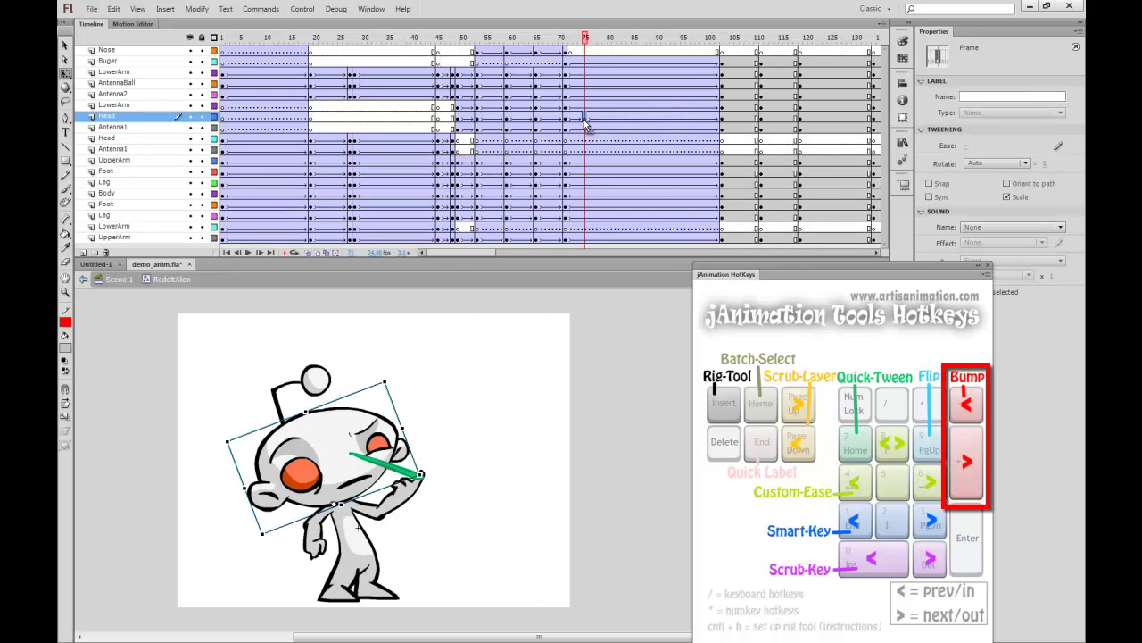
{"action": "left_click", "coordinate": [966, 448]}
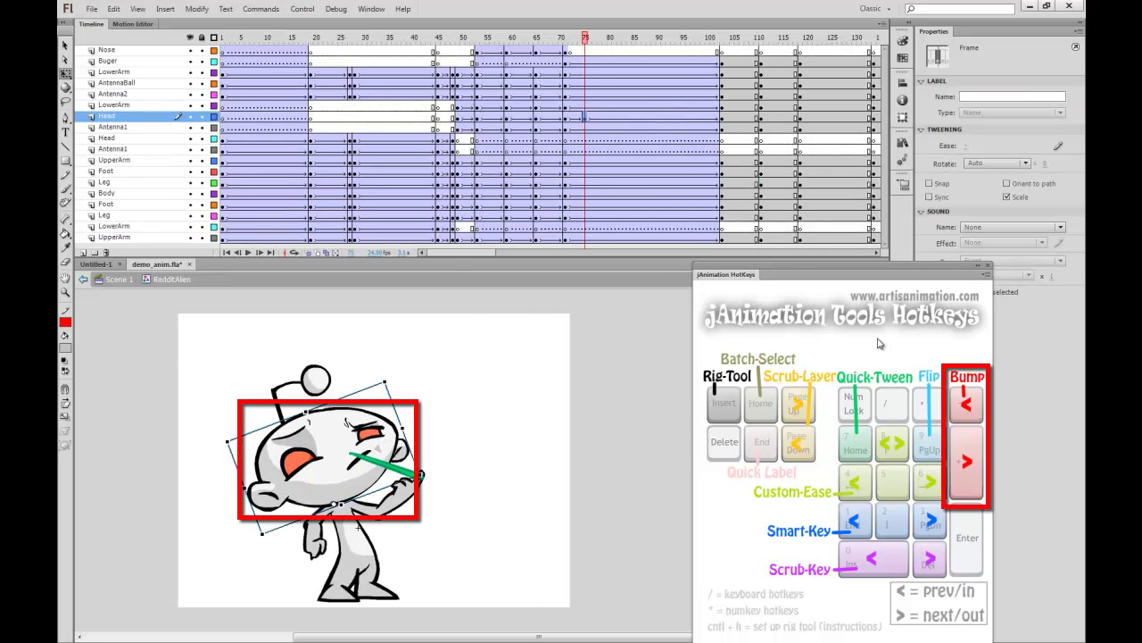
{"action": "left_click", "coordinate": [723, 119]}
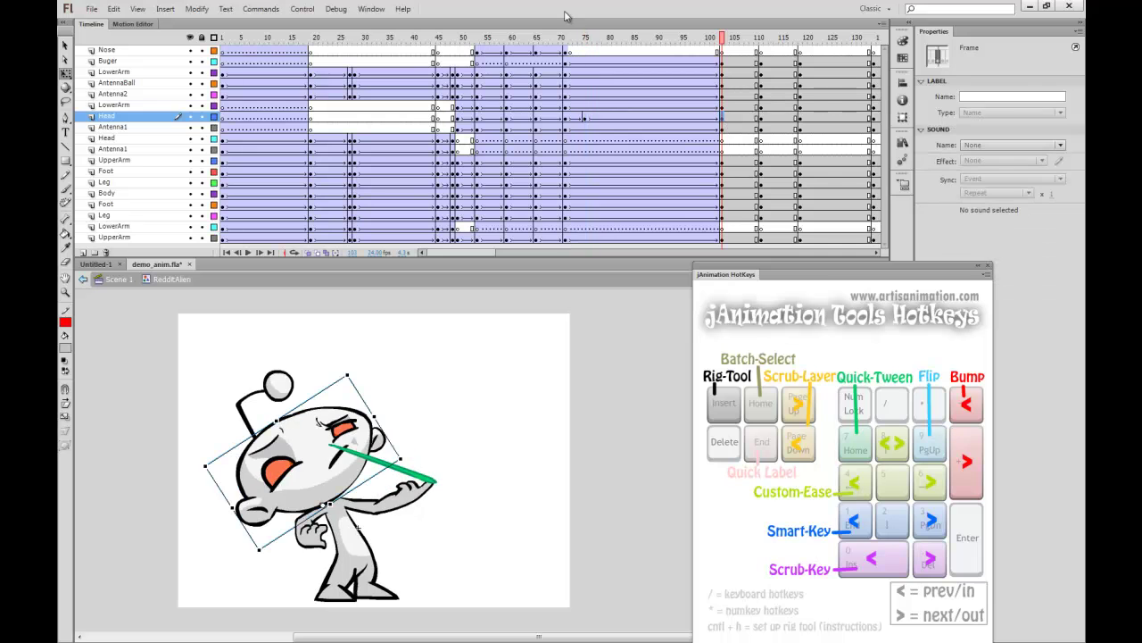
Smart-Key the LowerArm layer at frame 72 to its next pose, and scrub up to frame 104 to preview it.
{"action": "left_click_drag", "start_coordinate": [600, 45], "coordinate": [566, 71]}
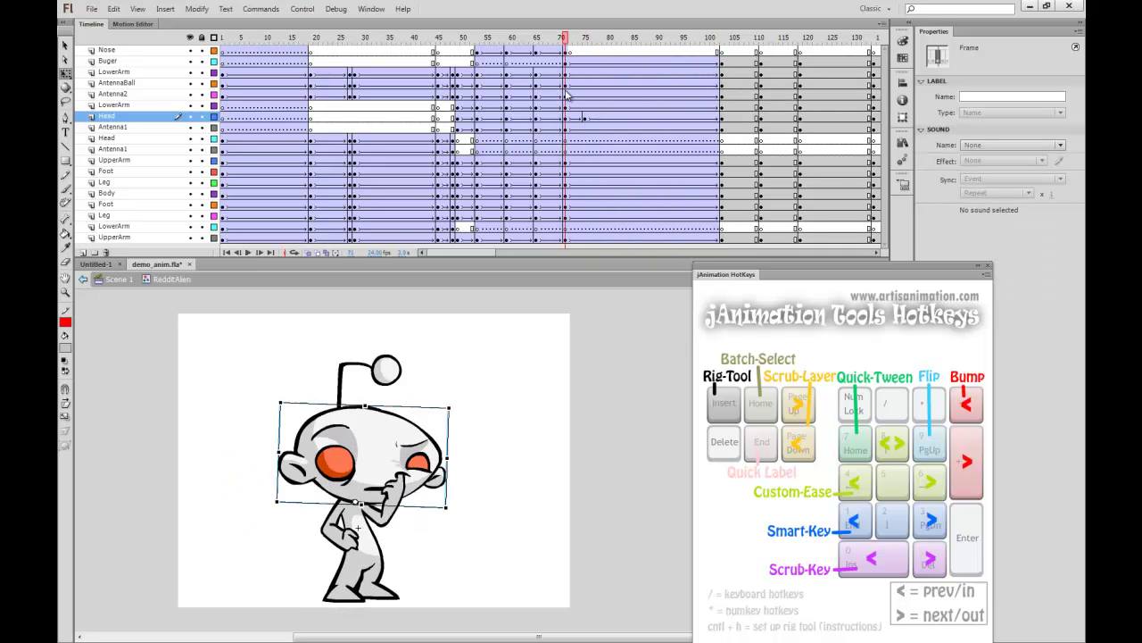
{"action": "left_click", "coordinate": [571, 73]}
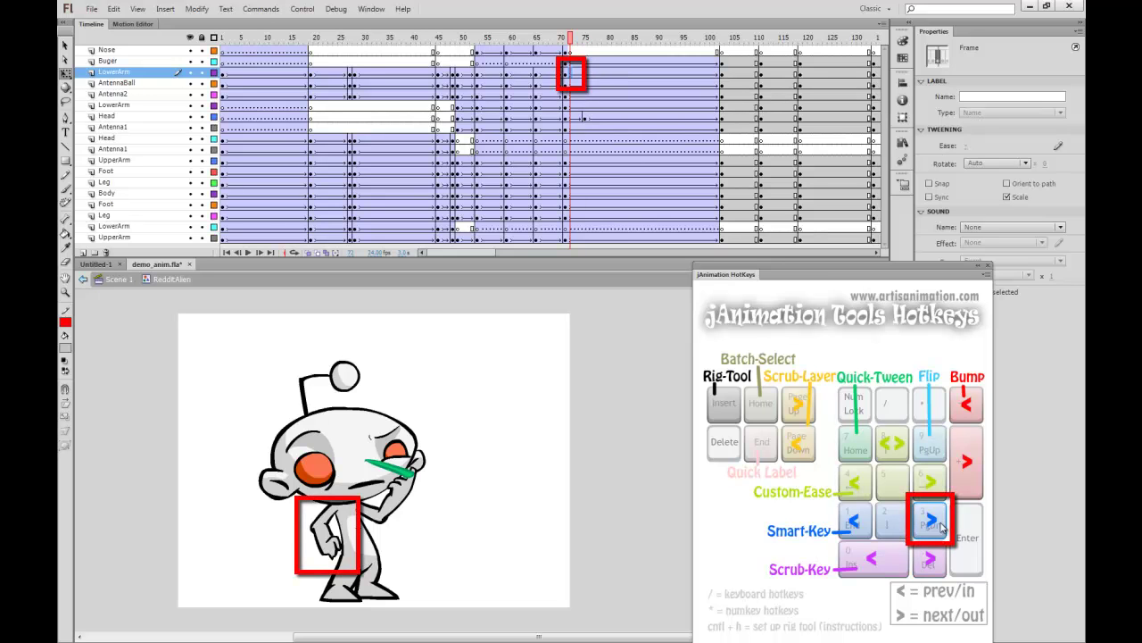
{"action": "mouse_move", "coordinate": [570, 40]}
{"action": "left_mouse_down"}
{"action": "mouse_move", "coordinate": [663, 50]}
{"action": "mouse_move", "coordinate": [559, 55]}
{"action": "mouse_move", "coordinate": [733, 72]}
{"action": "left_mouse_up"}
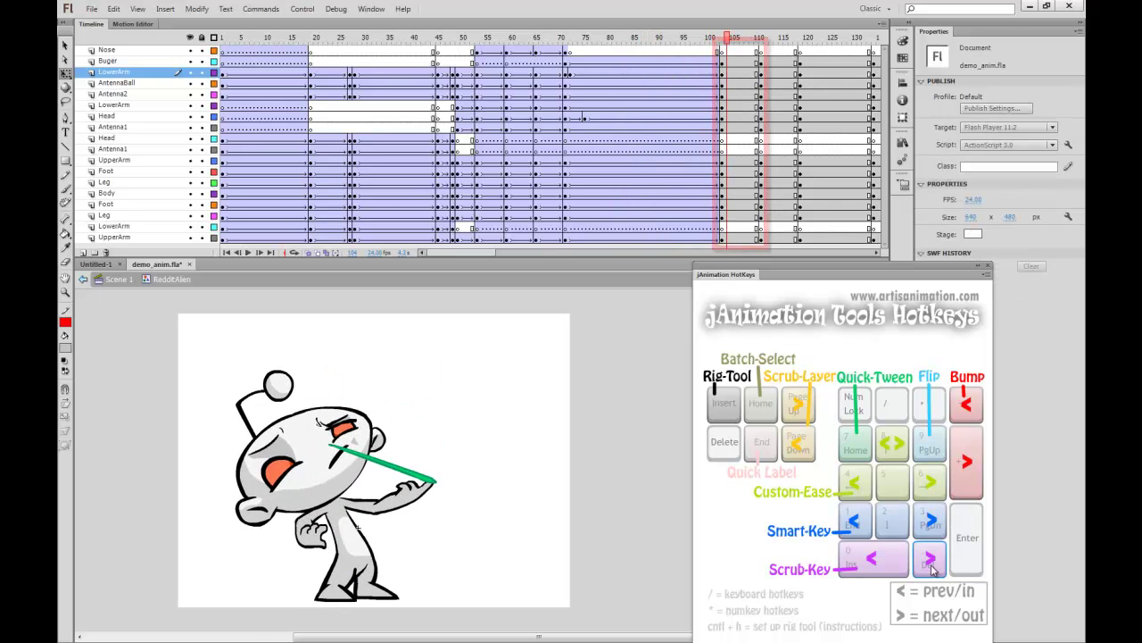
Compare the keyframes at frames 103 and 111, and apply a Custom-Ease out tween of 75 to frames 107 to 109 on all layers.
{"action": "left_click", "coordinate": [931, 567]}
{"action": "left_click", "coordinate": [900, 568]}
{"action": "left_click", "coordinate": [929, 564]}
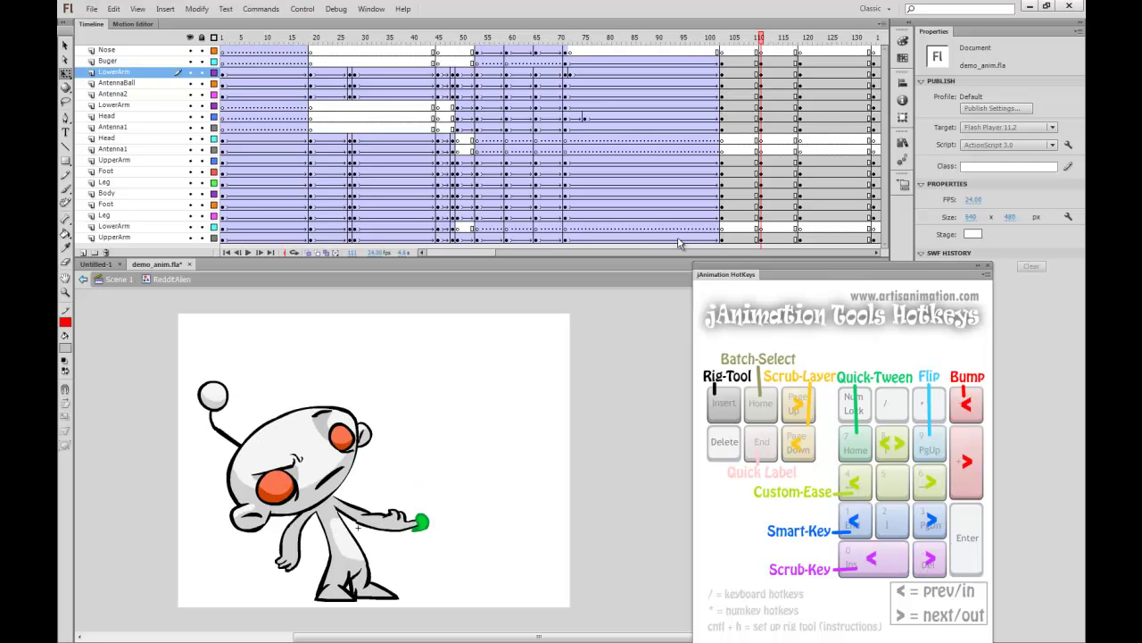
{"action": "left_click_drag", "start_coordinate": [742, 238], "coordinate": [751, 52]}
{"action": "left_click", "coordinate": [933, 482]}
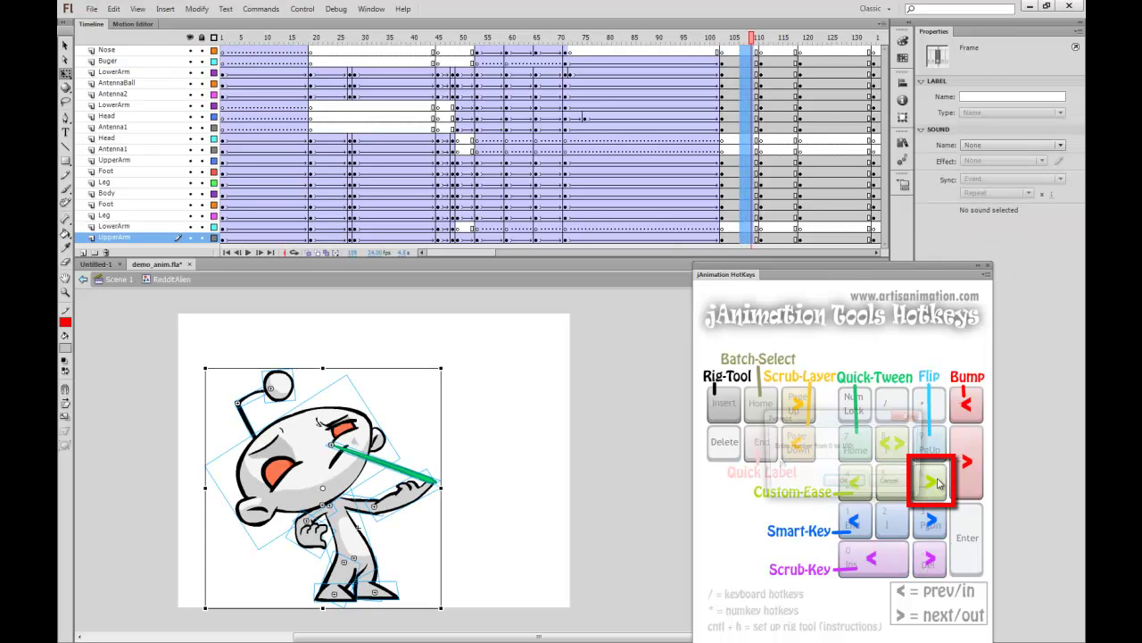
{"action": "left_click_drag", "start_coordinate": [822, 419], "coordinate": [564, 358]}
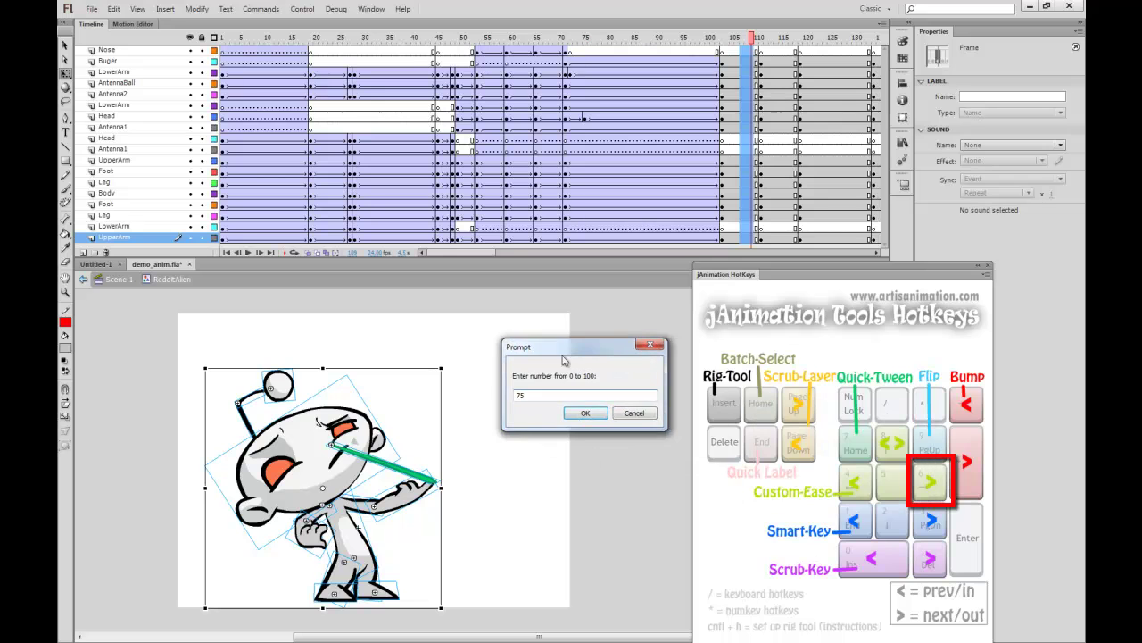
{"action": "left_click", "coordinate": [586, 414]}
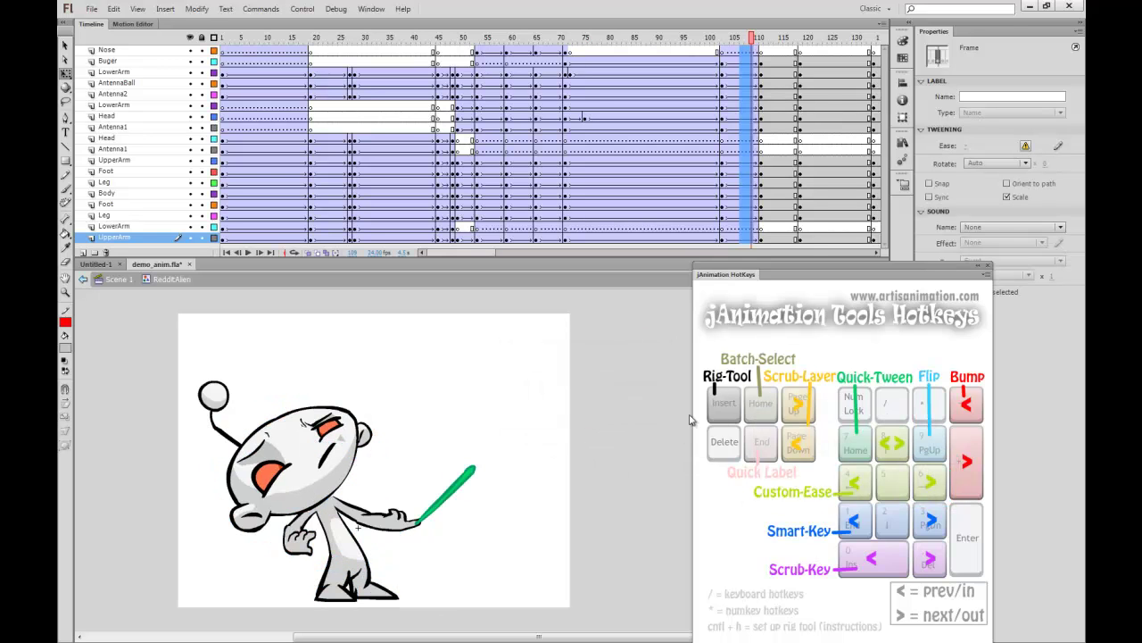
Smart-Key the Head layer at frame 105 and the LowerArm layer at frame 104 to their next poses.
{"action": "mouse_move", "coordinate": [752, 39]}
{"action": "left_mouse_down"}
{"action": "mouse_move", "coordinate": [722, 43]}
{"action": "mouse_move", "coordinate": [776, 54]}
{"action": "mouse_move", "coordinate": [734, 69]}
{"action": "left_mouse_up"}
{"action": "left_click", "coordinate": [732, 117]}
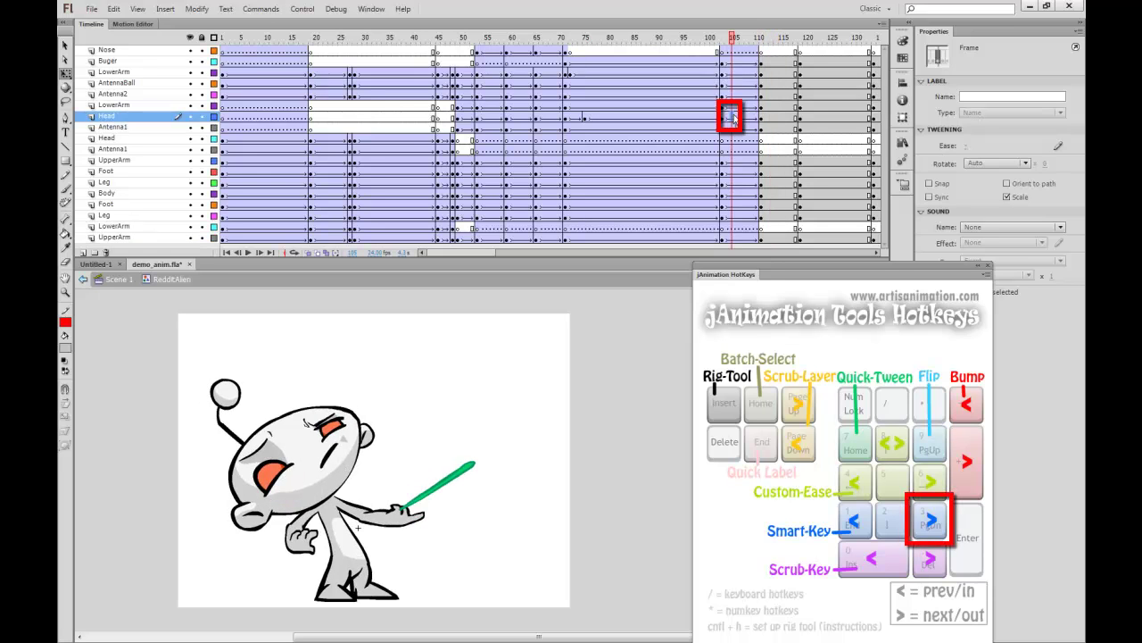
{"action": "key", "text": "KP_3"}
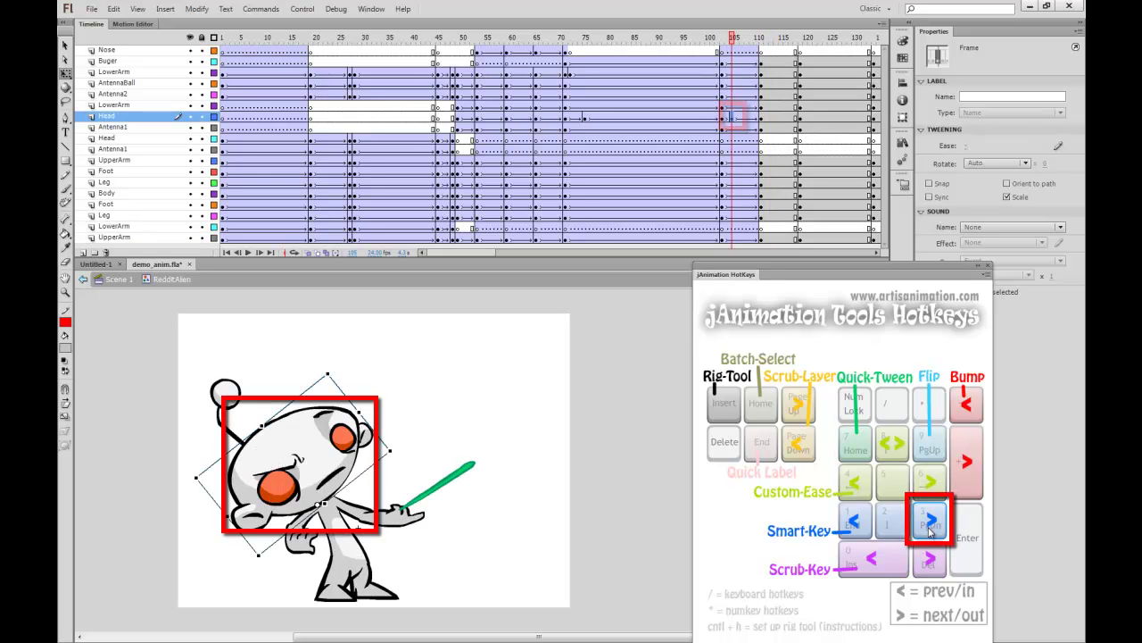
{"action": "mouse_move", "coordinate": [734, 41]}
{"action": "left_mouse_down"}
{"action": "mouse_move", "coordinate": [723, 45]}
{"action": "mouse_move", "coordinate": [748, 49]}
{"action": "mouse_move", "coordinate": [728, 63]}
{"action": "left_mouse_up"}
{"action": "left_click", "coordinate": [728, 74]}
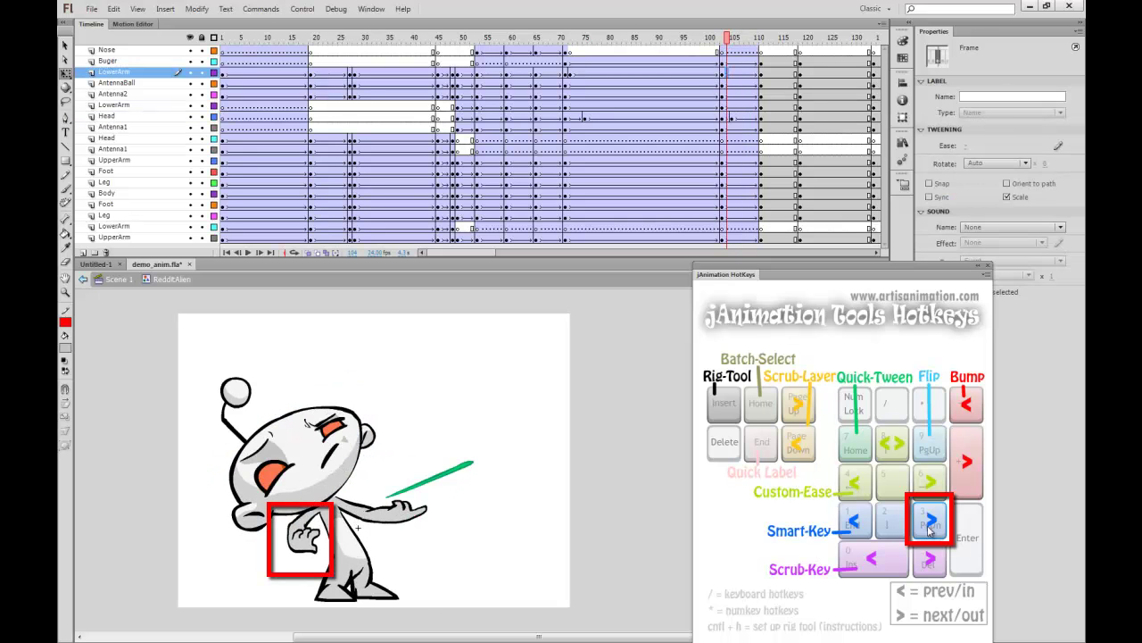
Smart-Key the Buger layer at frame 104 to its next pose, move the booger onto the fingertip, and preview the motion.
{"action": "key", "text": "Page_Up"}
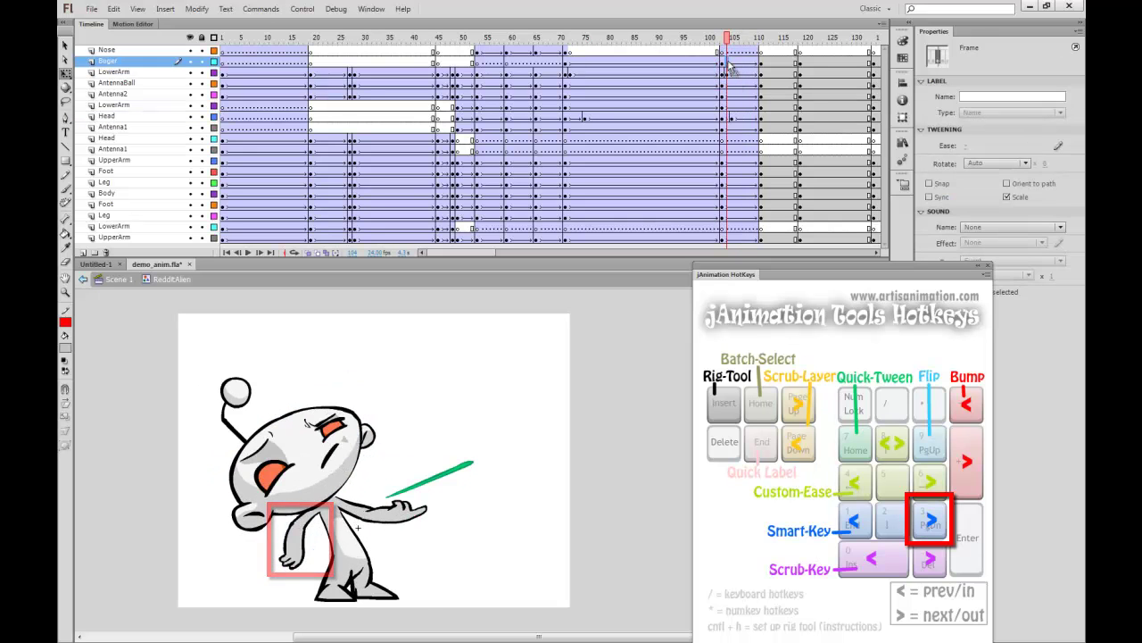
{"action": "left_click", "coordinate": [937, 532]}
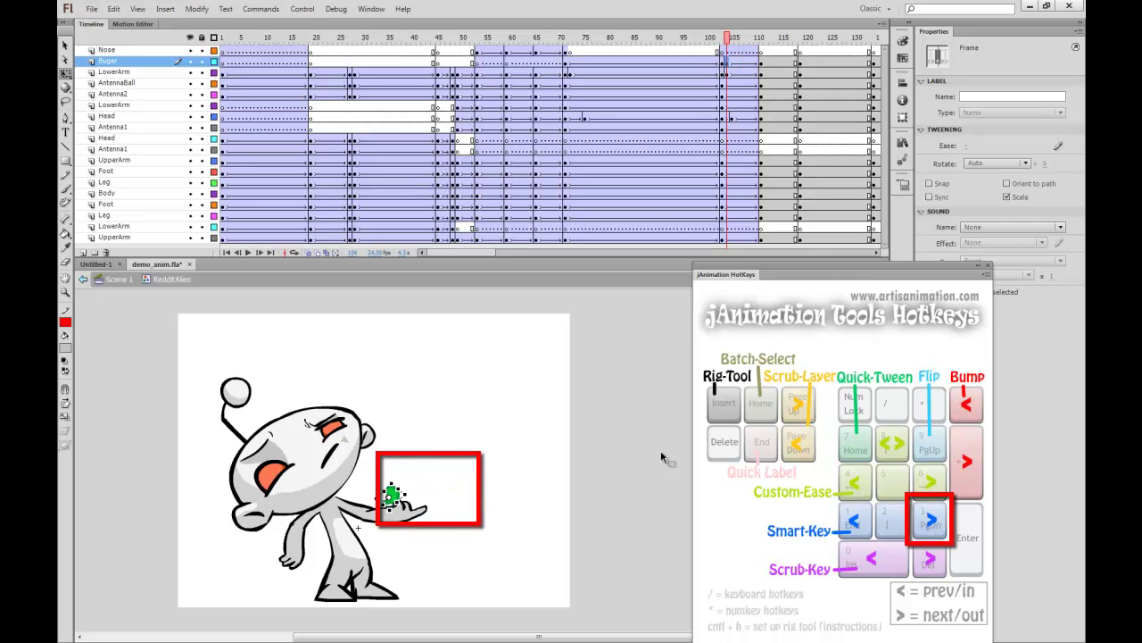
{"action": "left_click", "coordinate": [482, 521]}
{"action": "left_click_drag", "start_coordinate": [395, 497], "coordinate": [420, 512]}
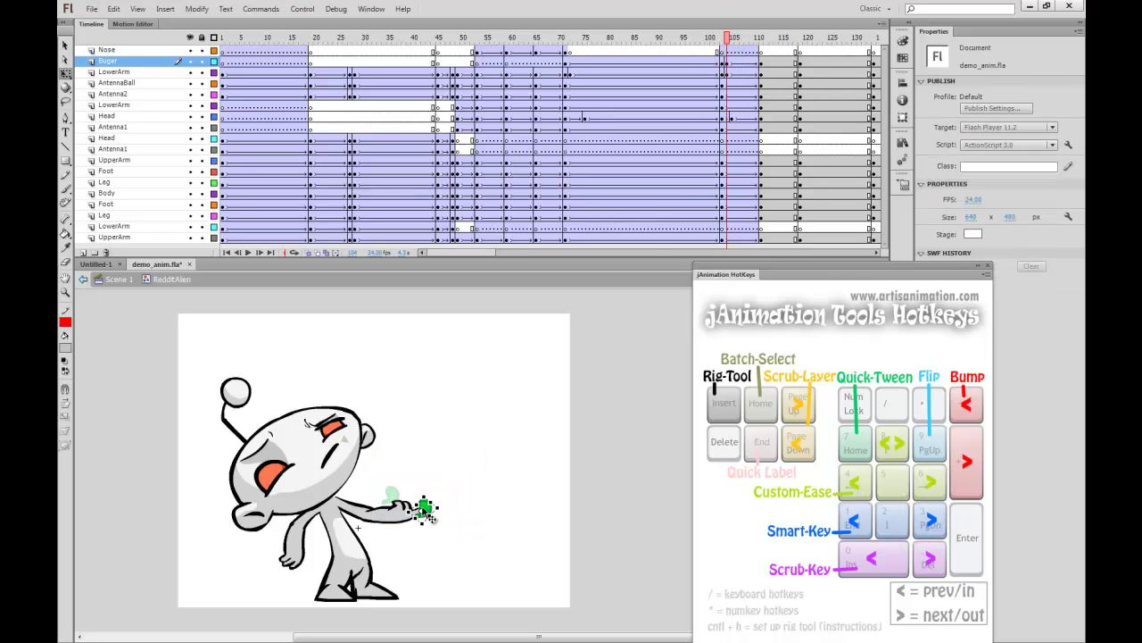
{"action": "left_click_drag", "start_coordinate": [424, 510], "coordinate": [425, 511]}
{"action": "mouse_move", "coordinate": [731, 41]}
{"action": "left_mouse_down"}
{"action": "mouse_move", "coordinate": [768, 46]}
{"action": "mouse_move", "coordinate": [695, 59]}
{"action": "left_mouse_up"}
{"action": "key", "text": "Return"}
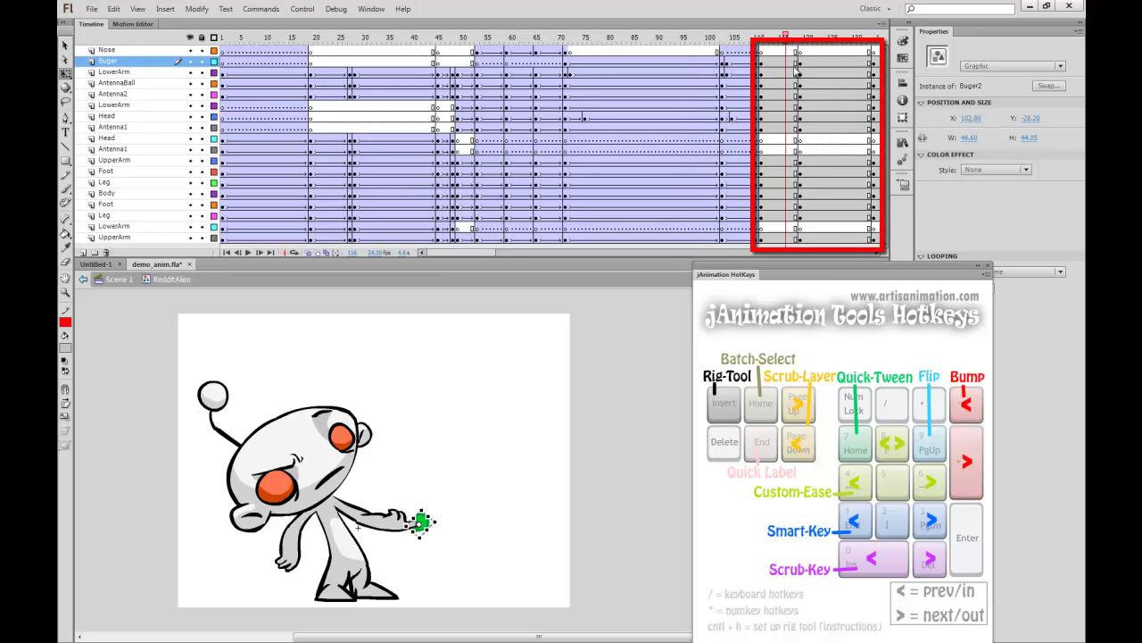
Apply a Custom-Ease in tween at frame 114 on the layers from Buger down to UpperArm.
{"action": "left_click_drag", "start_coordinate": [777, 63], "coordinate": [777, 268]}
{"action": "left_click", "coordinate": [849, 492]}
{"action": "left_click", "coordinate": [843, 483]}
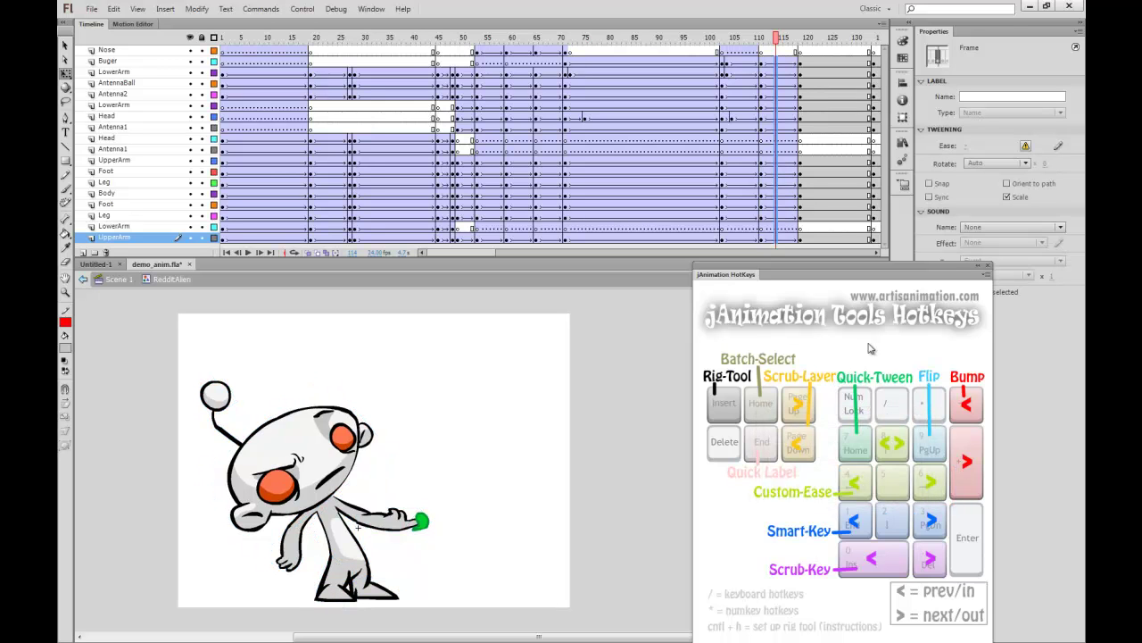
Apply a Custom-Ease out tween of 75 to frames 124 and 125 on the layers from Buger to UpperArm, and play the animation.
{"action": "left_click_drag", "start_coordinate": [829, 238], "coordinate": [828, 63]}
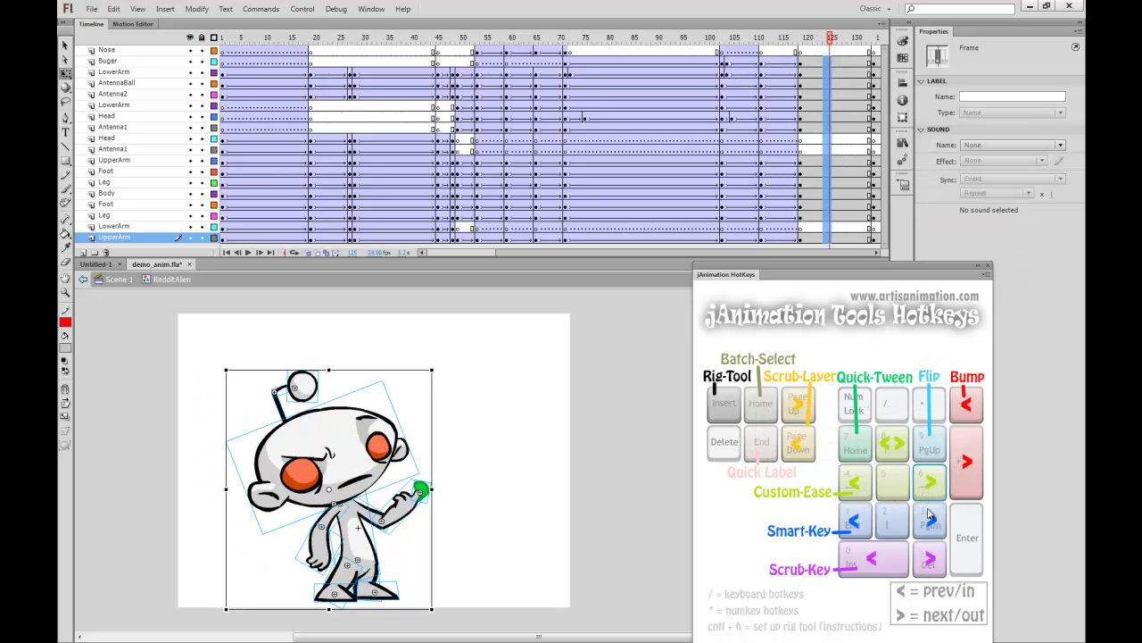
{"action": "left_click", "coordinate": [929, 485]}
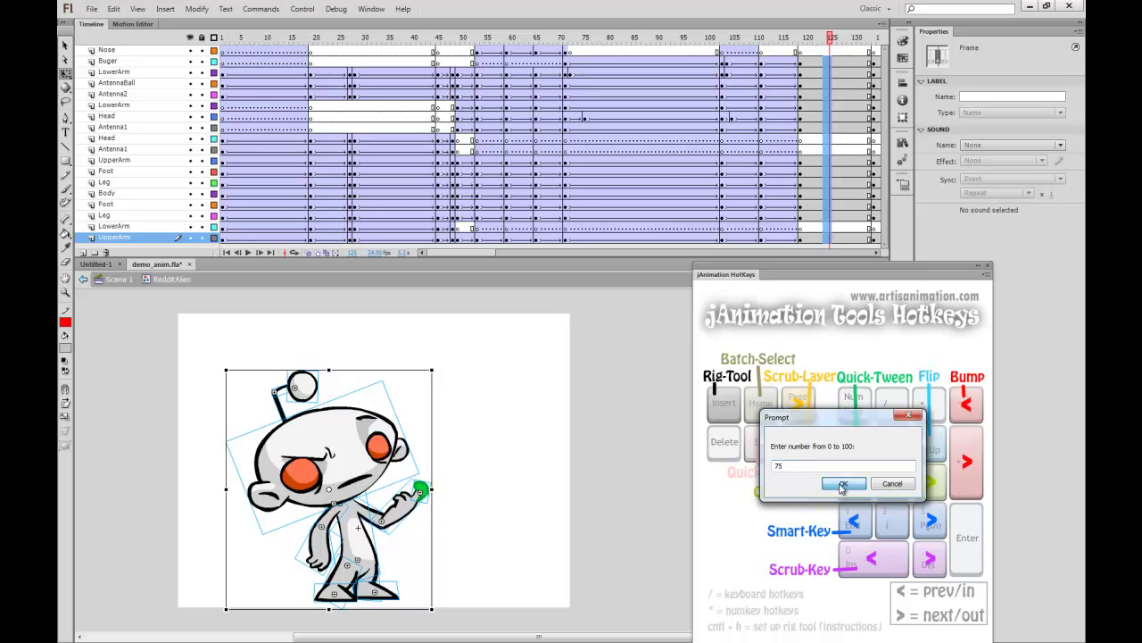
{"action": "left_click", "coordinate": [840, 485]}
{"action": "key", "text": "Return"}
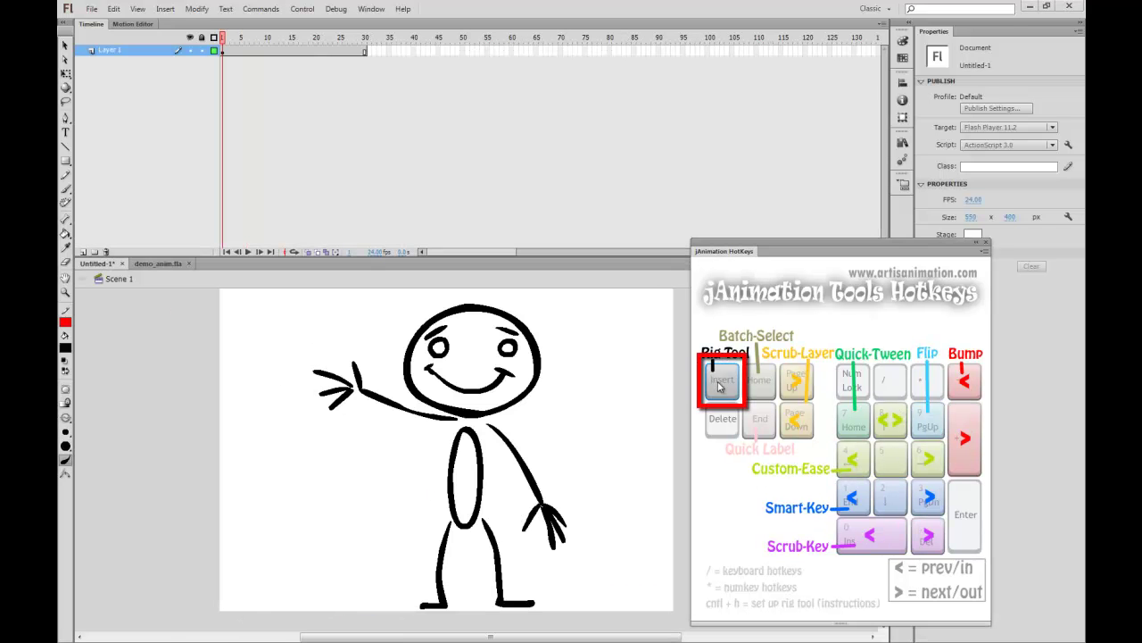
Try the Rig Tool hotkey in the stick figure document, and view the Rig Tool setup instructions.
{"action": "key", "text": "Insert"}
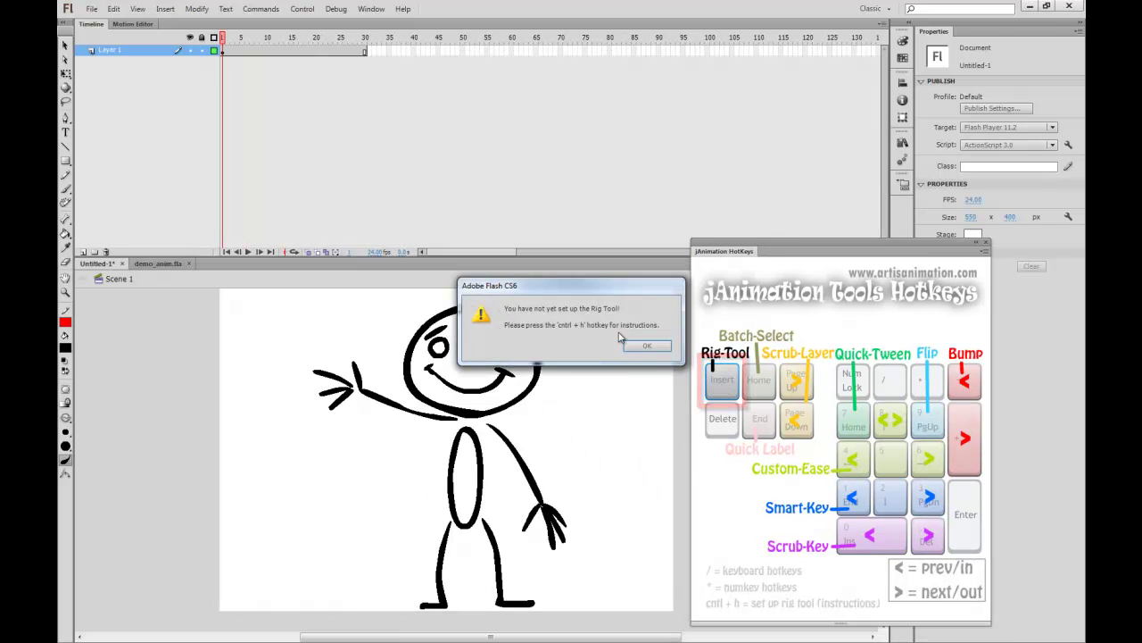
{"action": "left_click", "coordinate": [647, 345]}
{"action": "key", "text": "ctrl+h"}
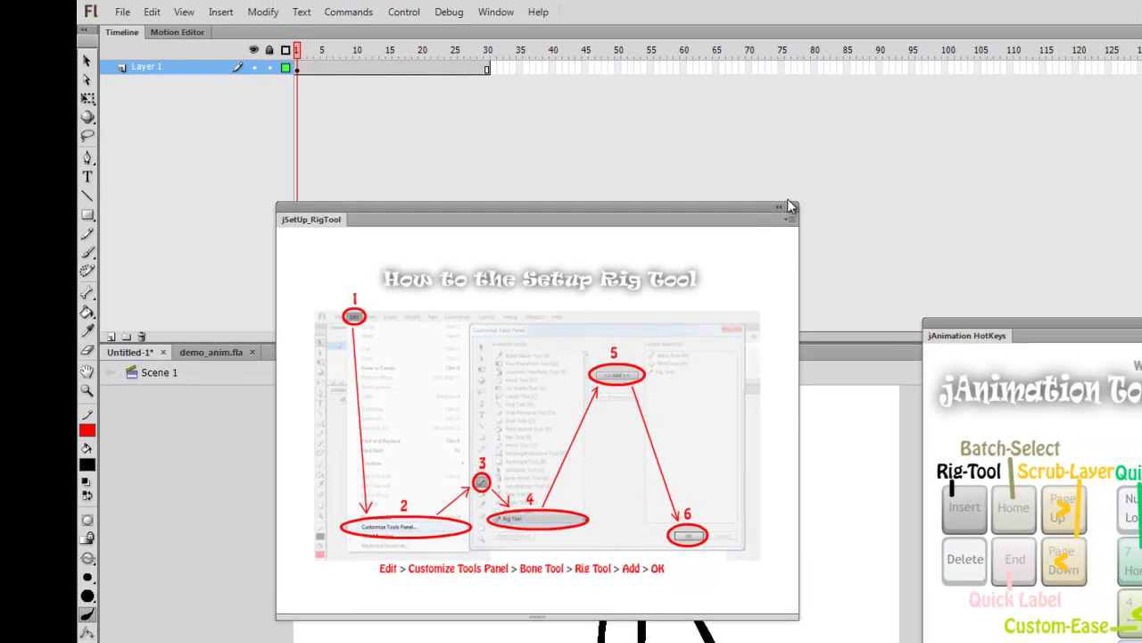
{"action": "left_click", "coordinate": [788, 205]}
Customize the tools panel by adding the Rig Tool to the Bone Tool group, and check the group's tool list.
{"action": "left_click", "coordinate": [152, 12]}
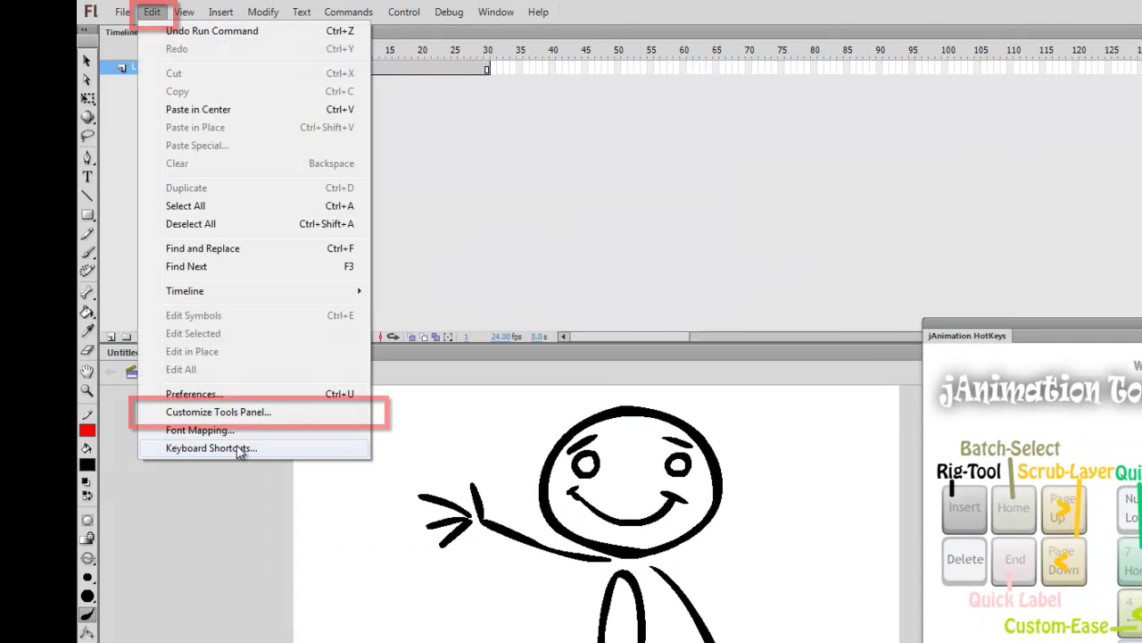
{"action": "left_click", "coordinate": [243, 413]}
{"action": "left_click", "coordinate": [524, 513]}
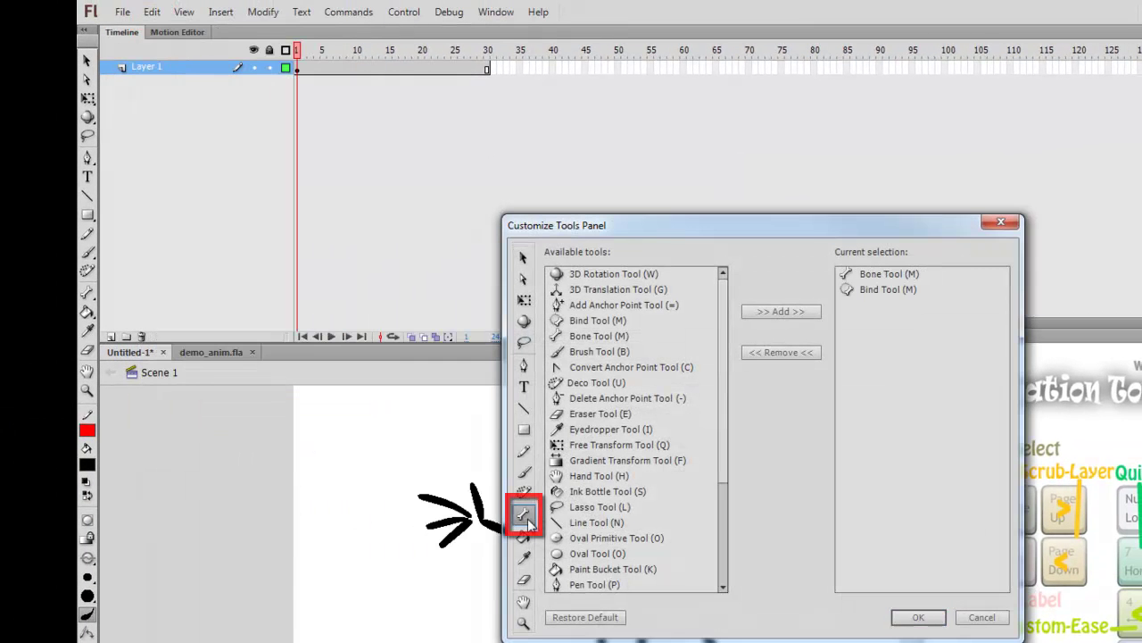
{"action": "scroll", "coordinate": [724, 470], "scroll_direction": "down", "scroll_amount": 4}
{"action": "left_click", "coordinate": [595, 585]}
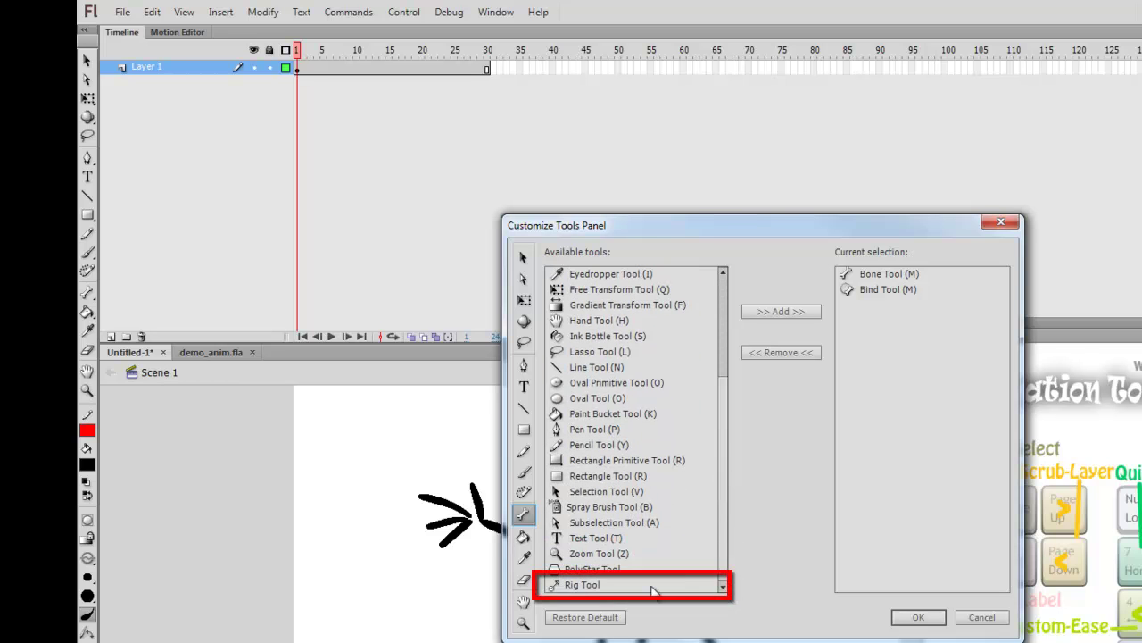
{"action": "left_click", "coordinate": [800, 314]}
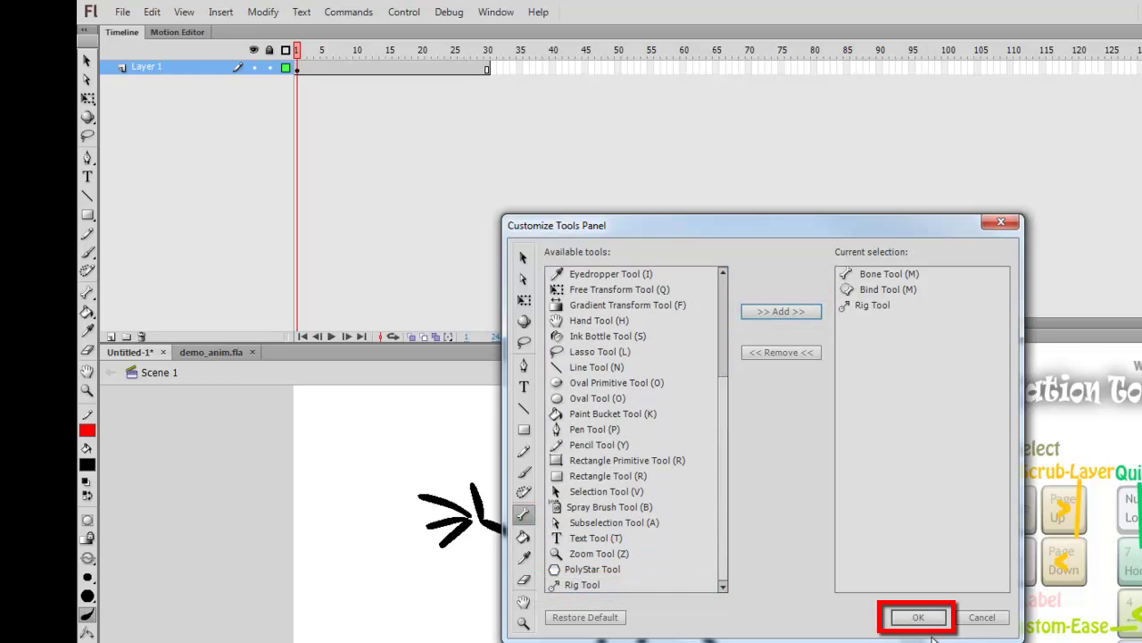
{"action": "left_click", "coordinate": [918, 617]}
{"action": "left_click", "coordinate": [90, 286]}
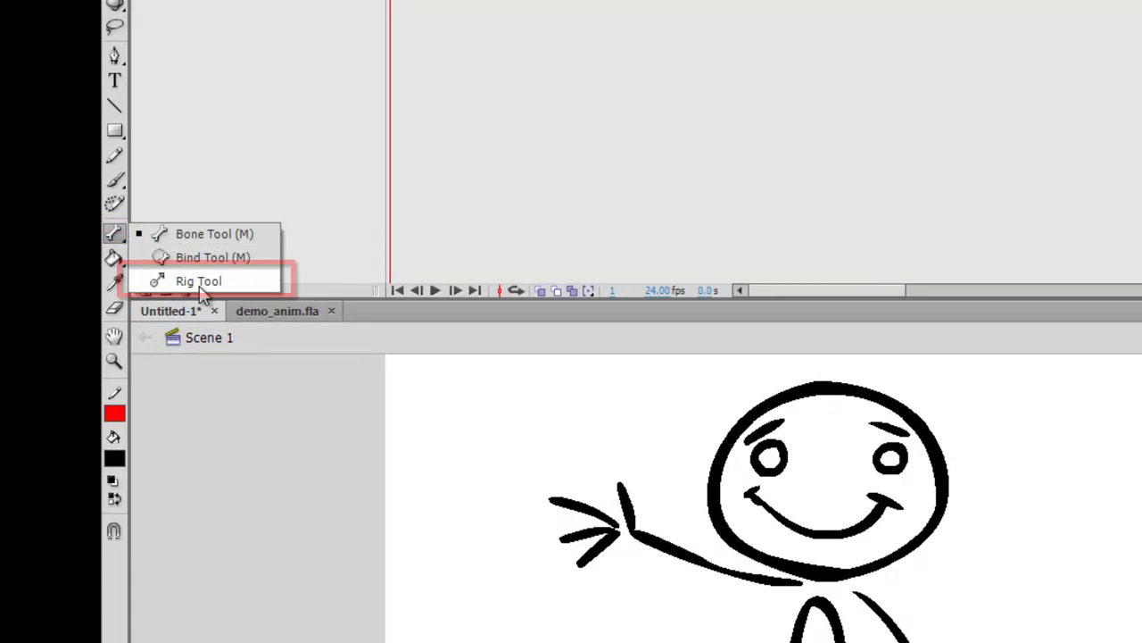
Lasso the stick figure's head and use the Rig Tool to convert it to a symbol named Head, pivoted at the neck.
{"action": "mouse_move", "coordinate": [528, 332]}
{"action": "left_mouse_down"}
{"action": "mouse_move", "coordinate": [481, 402]}
{"action": "mouse_move", "coordinate": [702, 361]}
{"action": "mouse_move", "coordinate": [532, 327]}
{"action": "left_mouse_up"}
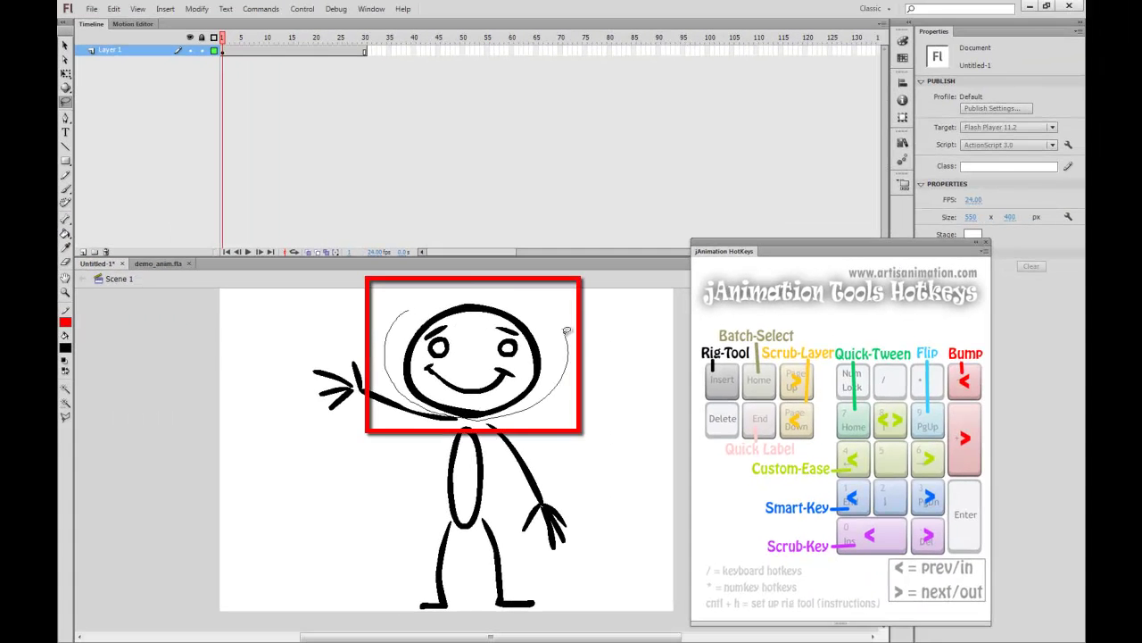
{"action": "left_click", "coordinate": [899, 431]}
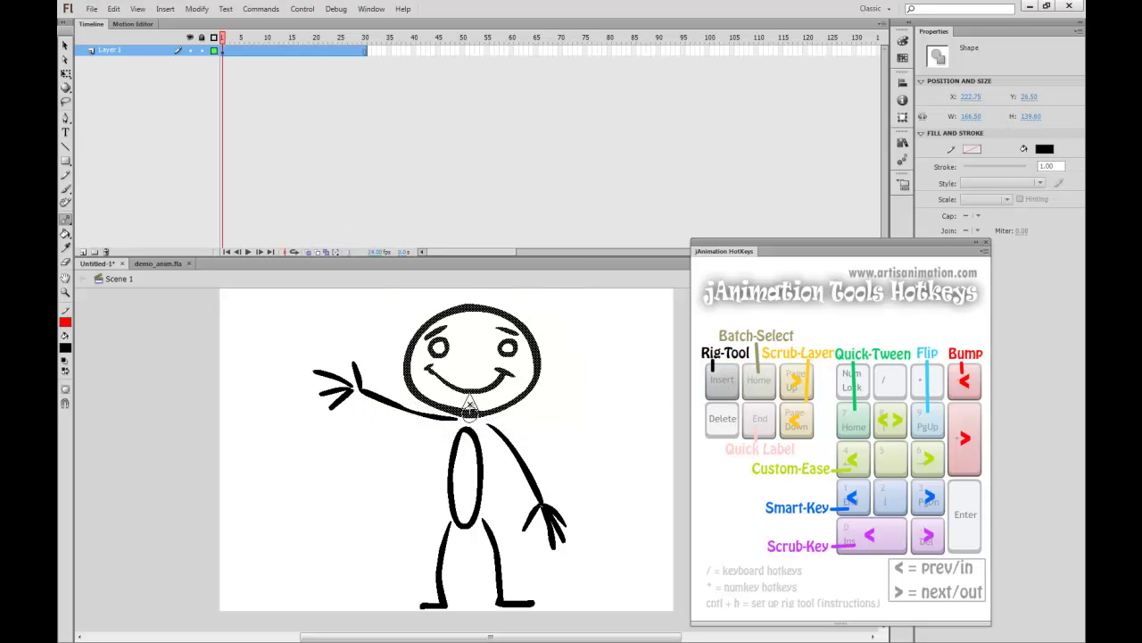
{"action": "left_click_drag", "start_coordinate": [473, 286], "coordinate": [474, 300]}
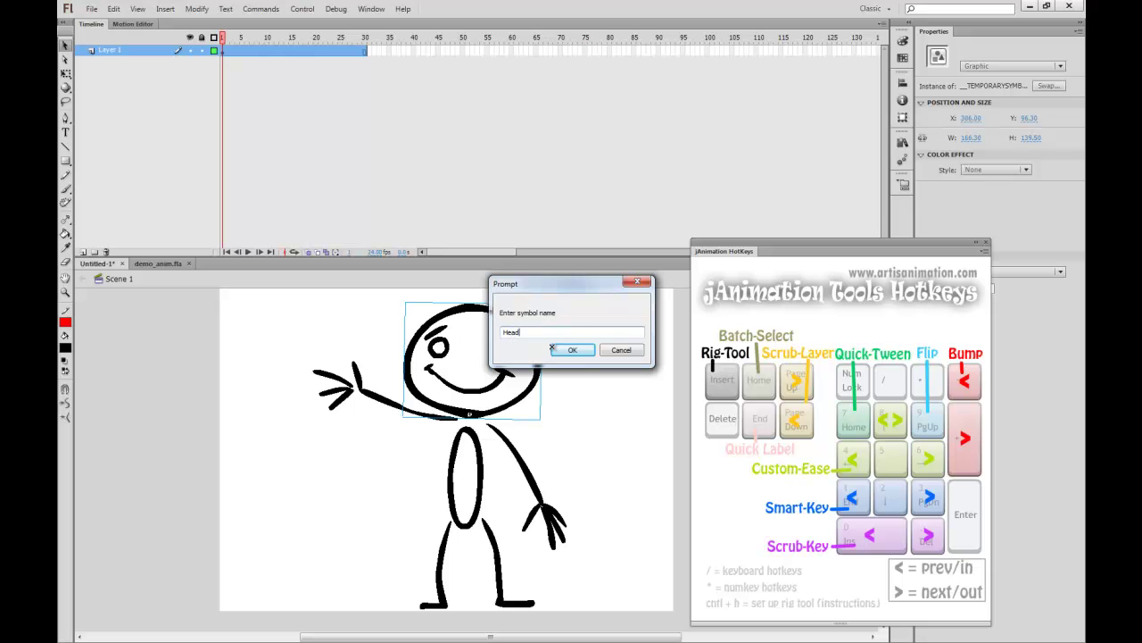
{"action": "left_click", "coordinate": [554, 349]}
Test the head symbol's pivot by rotating it with Free Transform, and undo the rotation.
{"action": "key", "text": "q"}
{"action": "left_click_drag", "start_coordinate": [545, 298], "coordinate": [507, 288]}
{"action": "key", "text": "ctrl+z"}
Lasso the stick figure's raised arm and use the Rig Tool to convert it to a symbol named RightHand, pivoted at the shoulder.
{"action": "key", "text": "l"}
{"action": "mouse_move", "coordinate": [455, 419]}
{"action": "left_mouse_down"}
{"action": "mouse_move", "coordinate": [383, 446]}
{"action": "mouse_move", "coordinate": [452, 432]}
{"action": "left_mouse_up"}
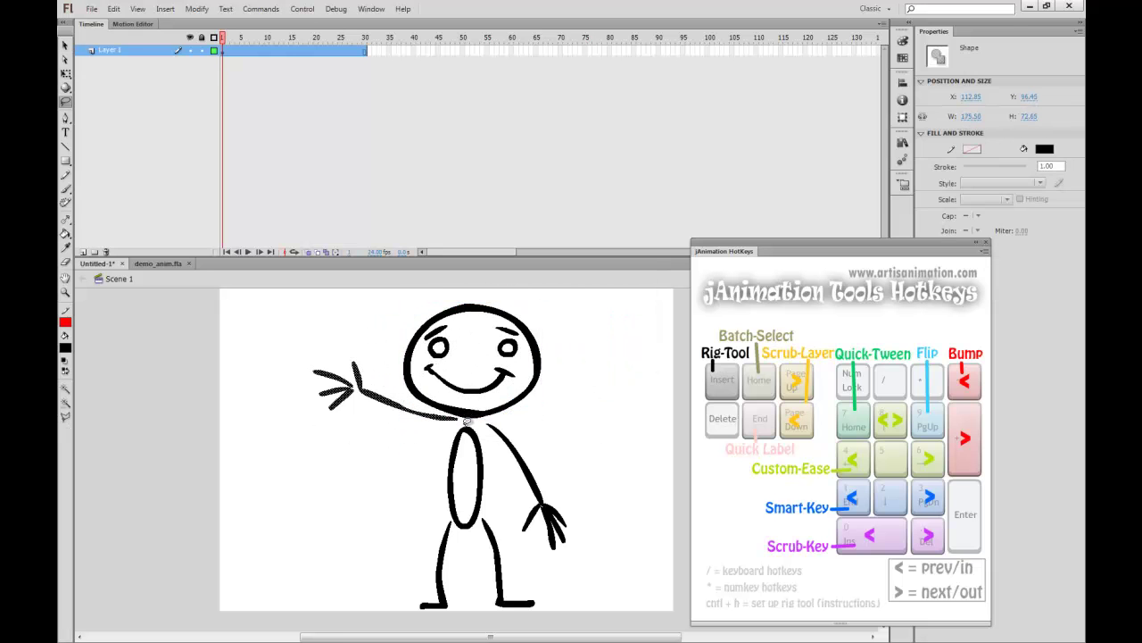
{"action": "left_click", "coordinate": [721, 380]}
{"action": "left_click_drag", "start_coordinate": [316, 382], "coordinate": [305, 387]}
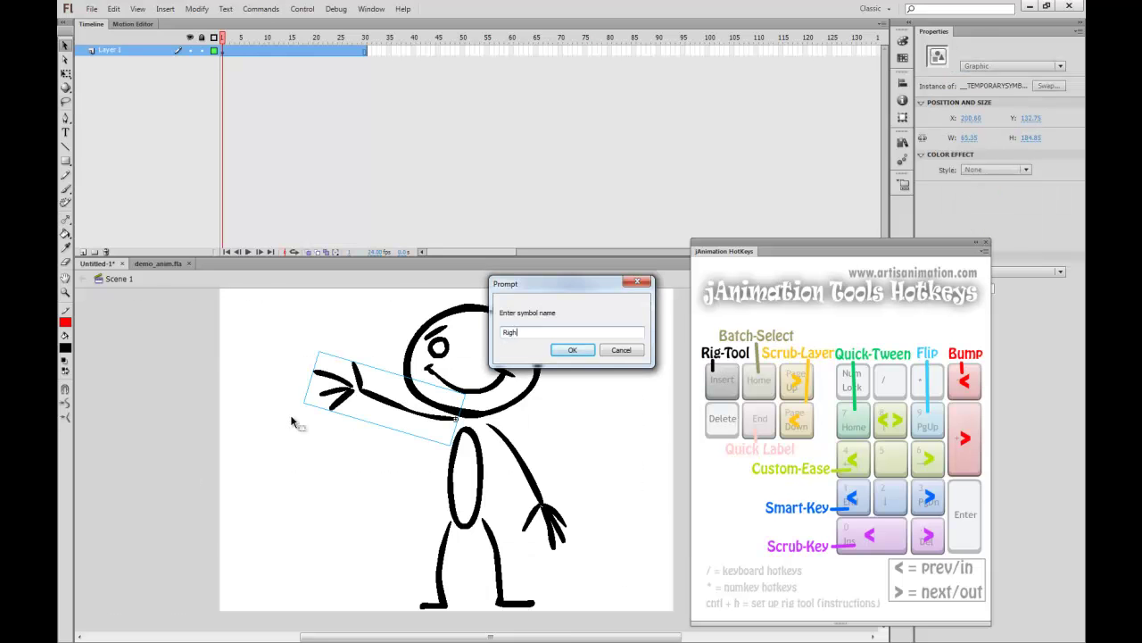
{"action": "key", "text": "Return"}
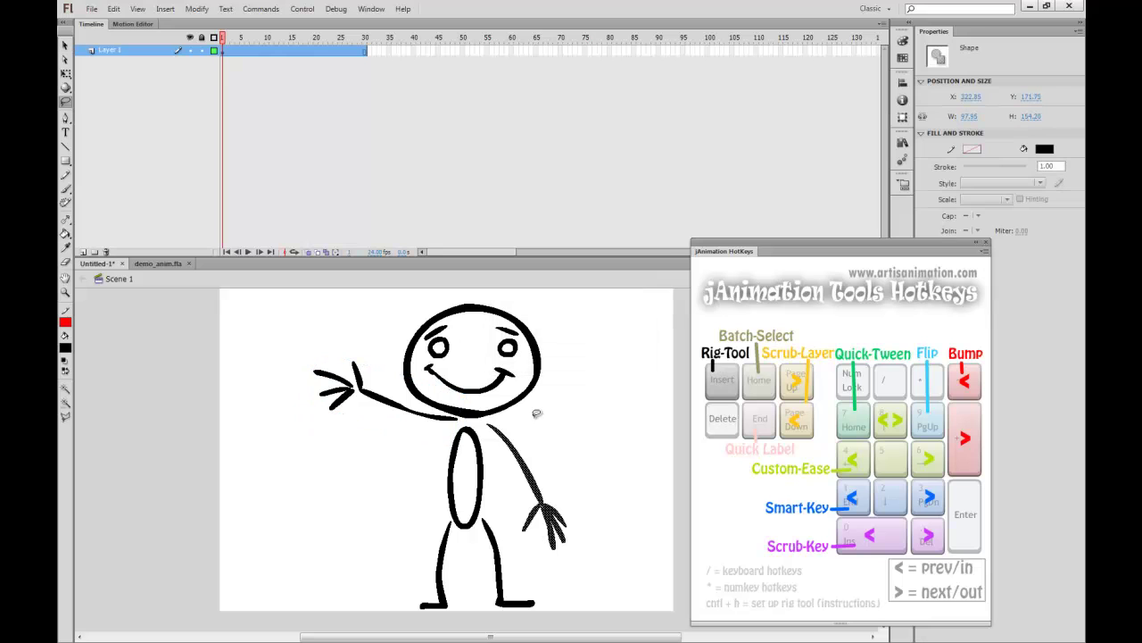
Use the Rig Tool to convert the stick figure's lowered arm to a symbol named LeftHand, pivoted at the shoulder.
{"action": "left_click", "coordinate": [727, 390]}
{"action": "left_click_drag", "start_coordinate": [511, 451], "coordinate": [555, 540]}
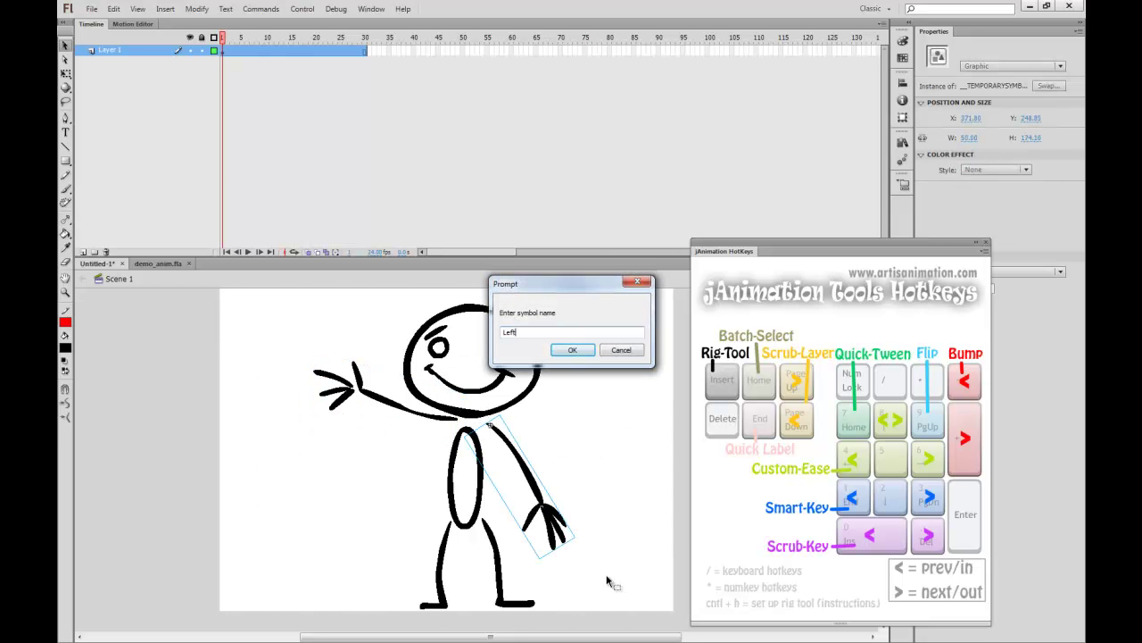
{"action": "key", "text": "Return"}
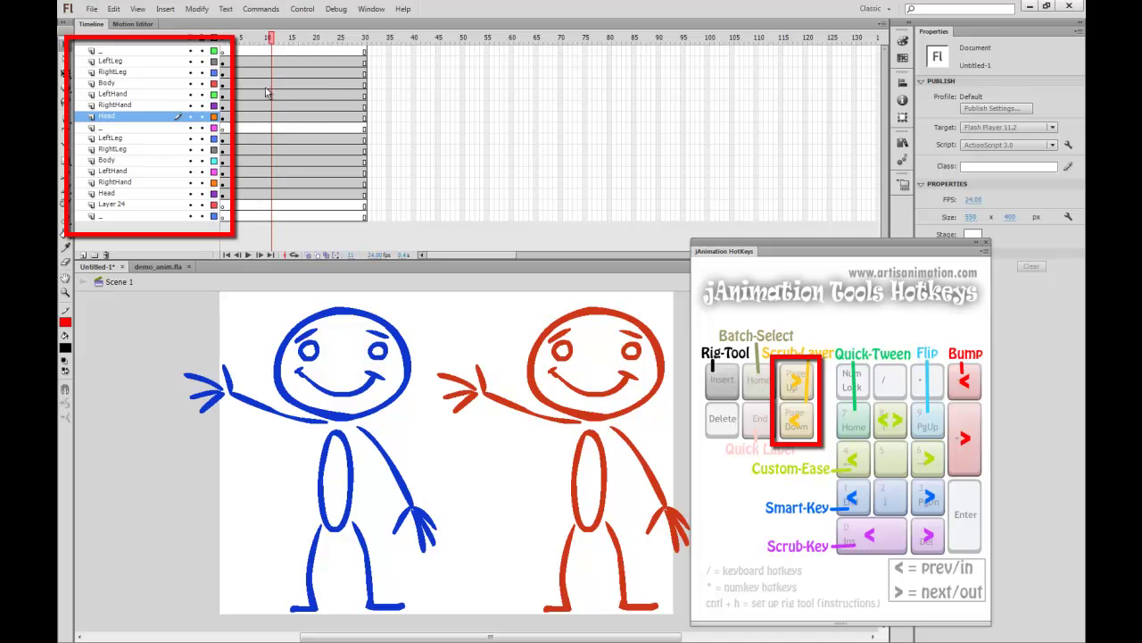
Step up and down through the two stick figures' layers with the Scrub-Layer hotkeys, selecting each body part in turn.
{"action": "triple_click", "coordinate": [800, 389]}
{"action": "double_click", "coordinate": [800, 387]}
{"action": "double_click", "coordinate": [799, 423]}
{"action": "triple_click", "coordinate": [799, 424]}
{"action": "left_click", "coordinate": [798, 423]}
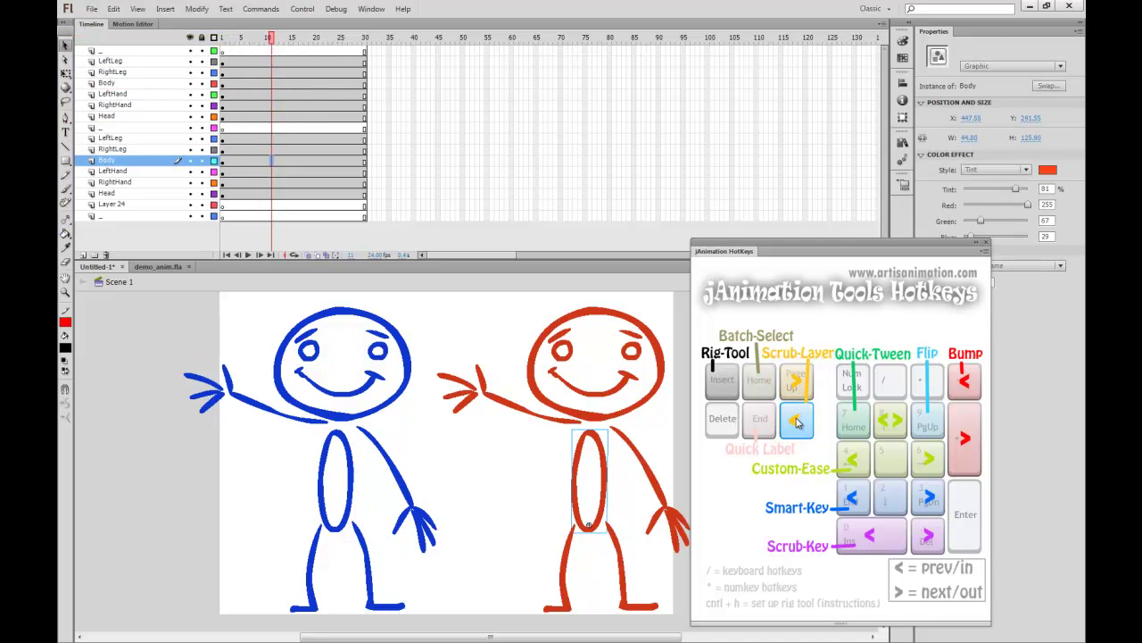
{"action": "left_click", "coordinate": [798, 422]}
{"action": "double_click", "coordinate": [799, 387]}
{"action": "triple_click", "coordinate": [799, 387]}
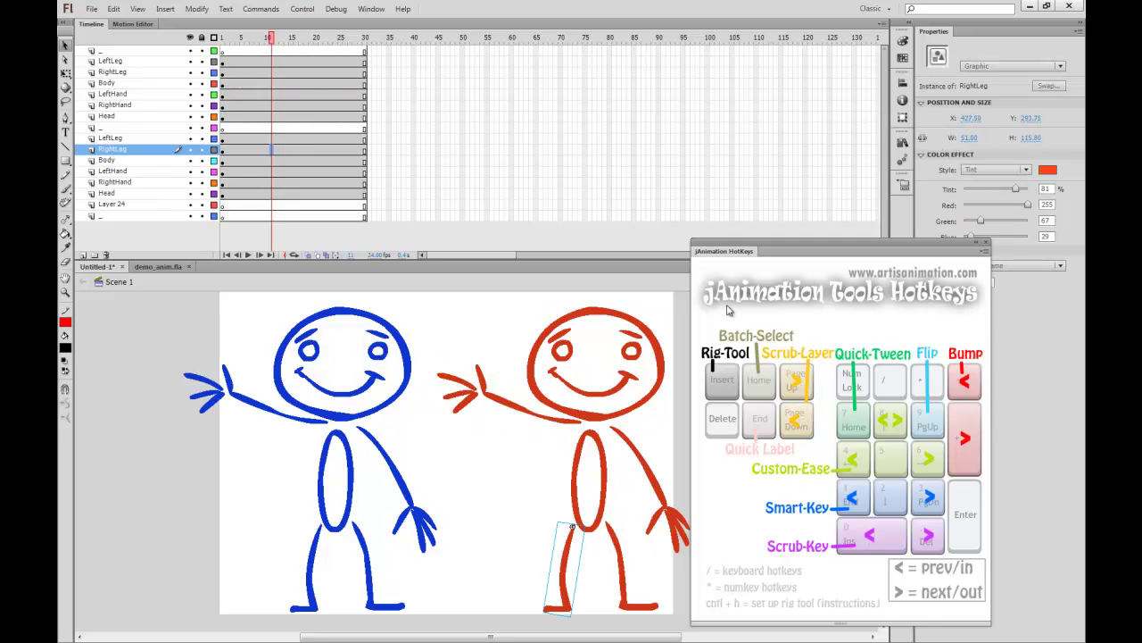
Batch-select all the blue figure's layers at frame 8 from its Body layer, and do the same for the red figure.
{"action": "left_click", "coordinate": [259, 83]}
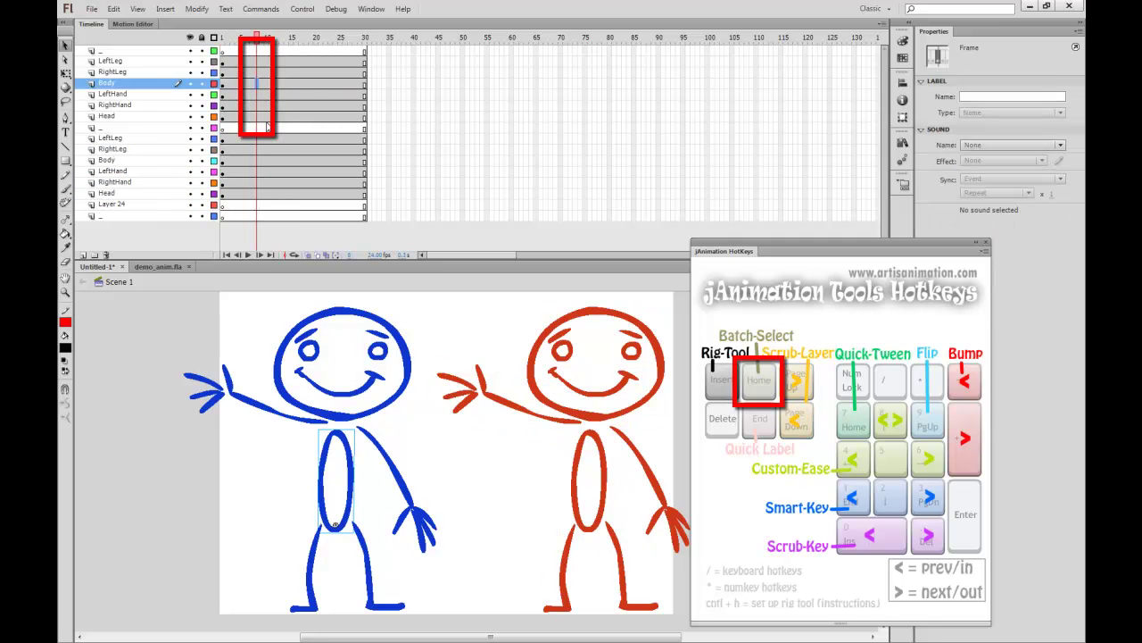
{"action": "left_click", "coordinate": [755, 382]}
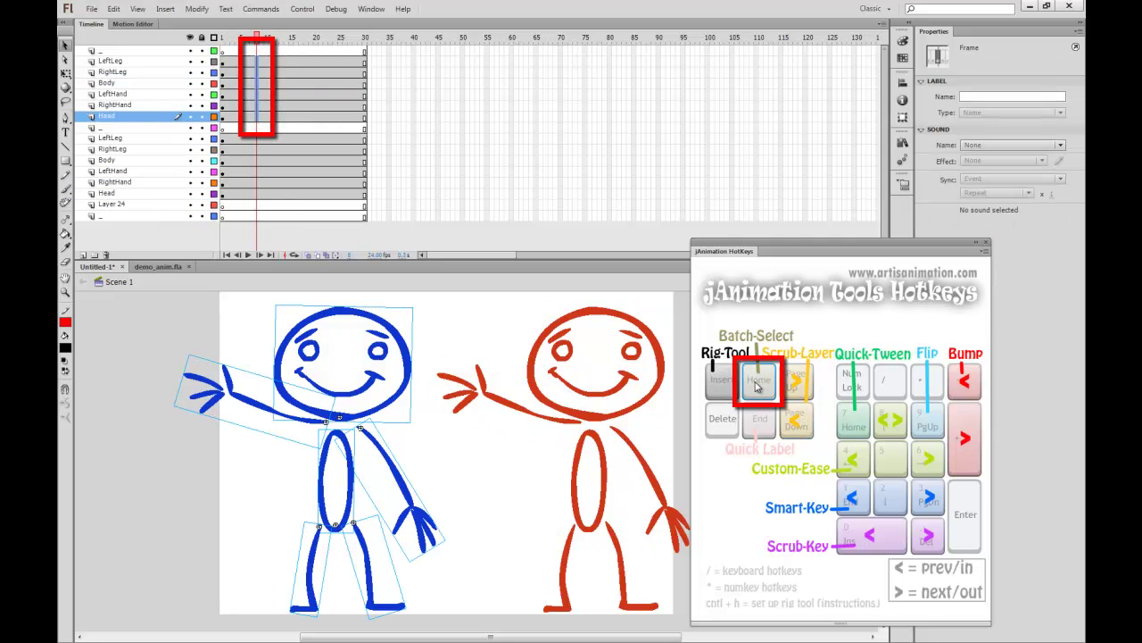
{"action": "left_click", "coordinate": [259, 172]}
{"action": "left_click", "coordinate": [757, 385]}
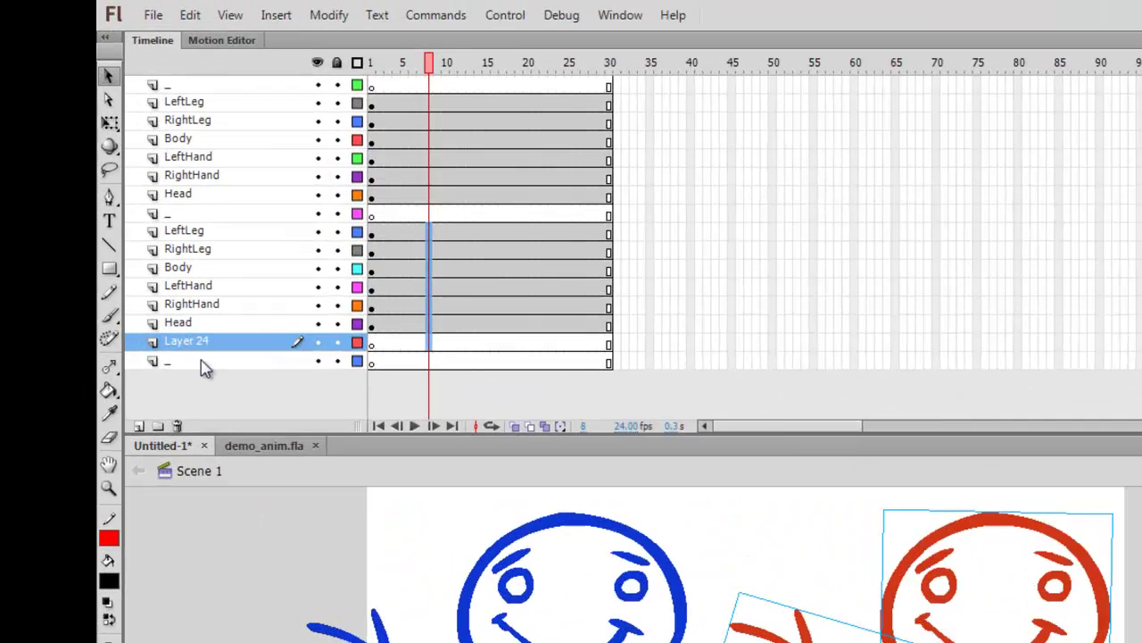
Point out the empty separator layers named "_" around the two figures' layer groups by selecting them in turn.
{"action": "left_click", "coordinate": [121, 216]}
{"action": "left_click", "coordinate": [273, 282]}
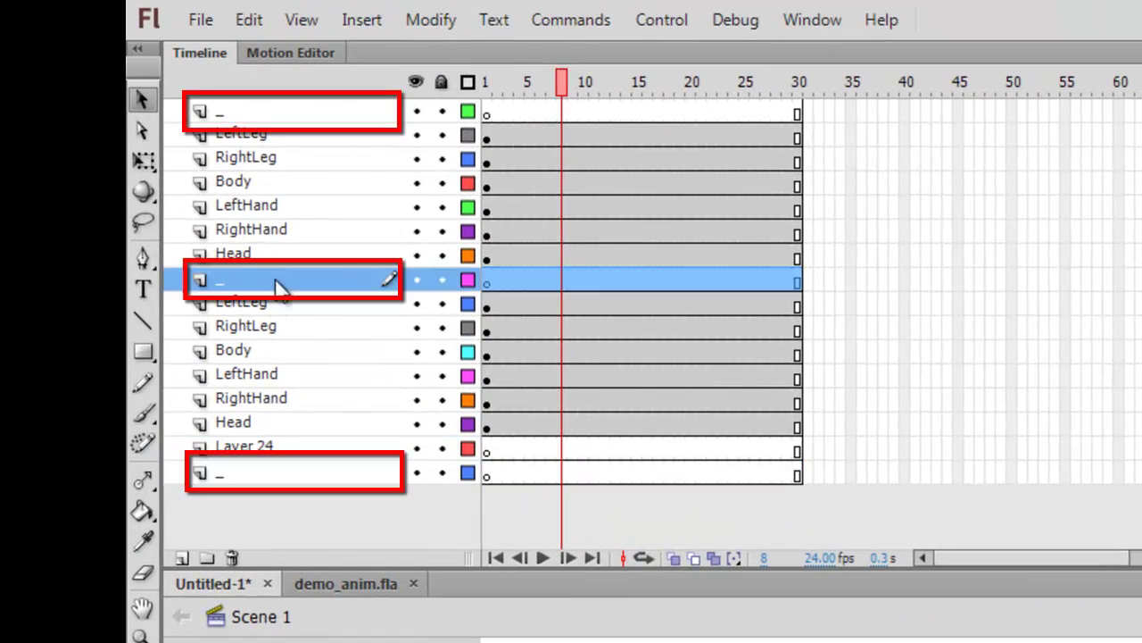
{"action": "left_click", "coordinate": [282, 115]}
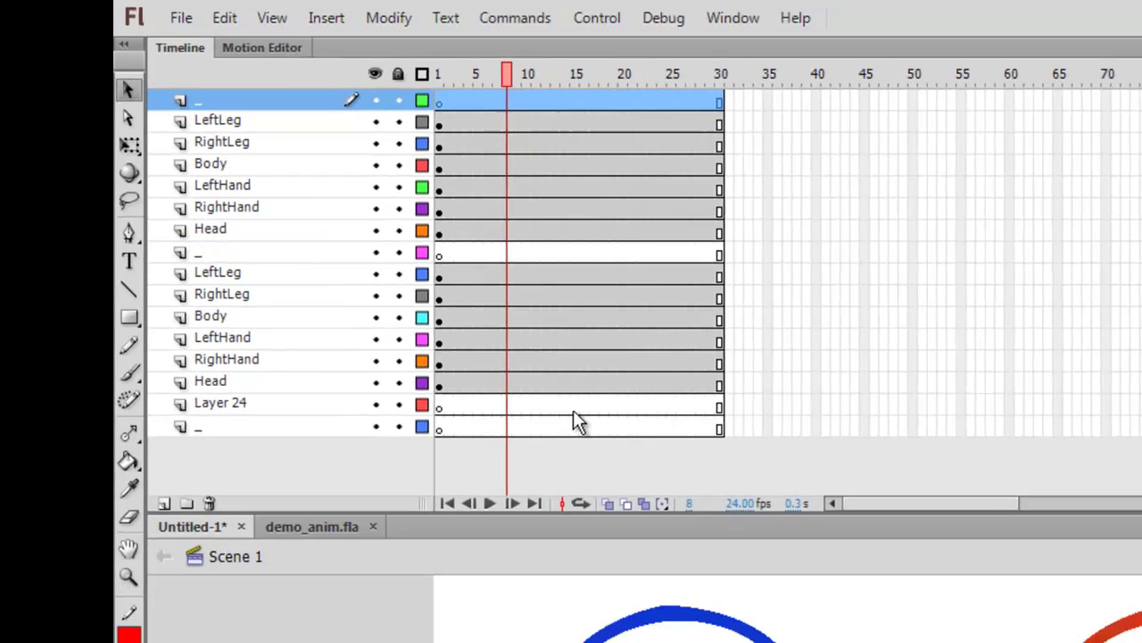